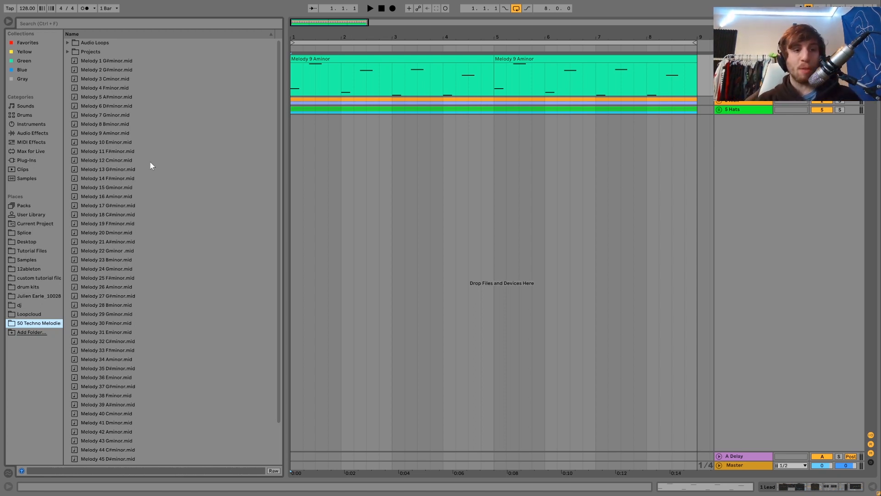
Audition the MIDI melodies 7 Gminor, 30 Fminor, 34 Aminor and 35 D#minor in the 50 Techno Melodies folder.
{"action": "scroll", "coordinate": [150, 165], "scroll_direction": "down", "scroll_amount": 3}
{"action": "scroll", "coordinate": [151, 165], "scroll_direction": "up", "scroll_amount": 3}
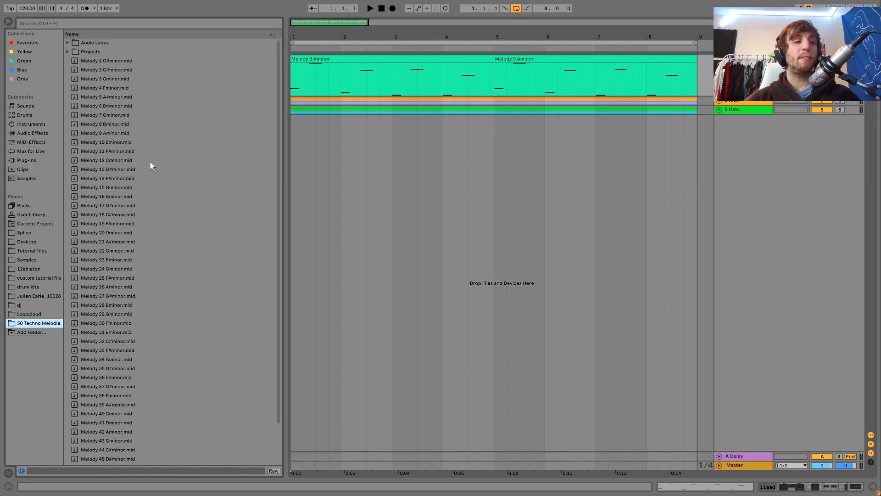
{"action": "left_click", "coordinate": [105, 116]}
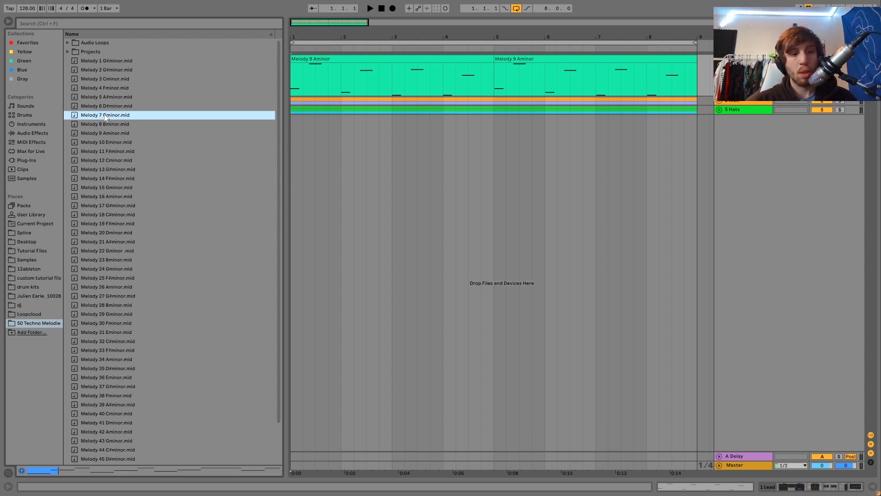
{"action": "scroll", "coordinate": [148, 214], "scroll_direction": "down", "scroll_amount": 2}
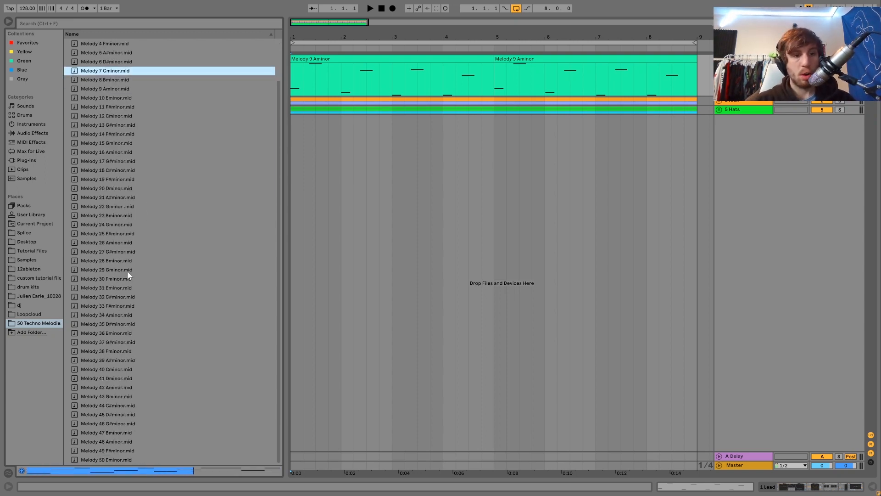
{"action": "left_click", "coordinate": [115, 279]}
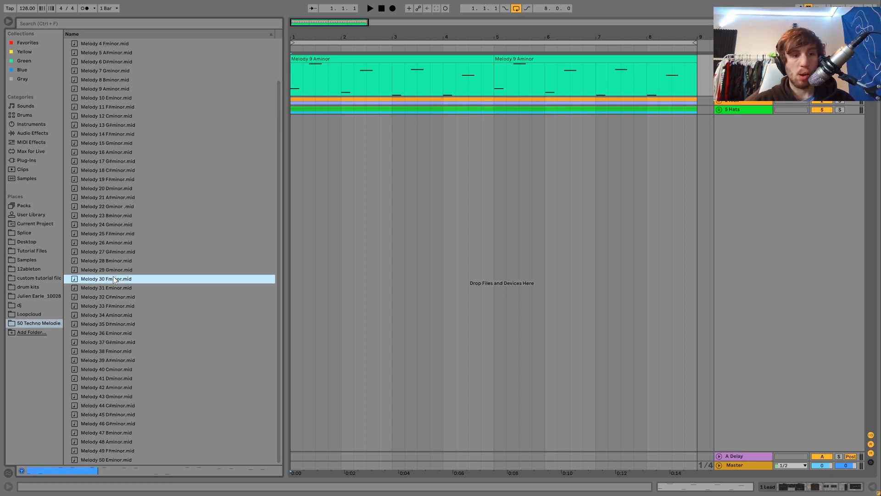
{"action": "left_click", "coordinate": [123, 316]}
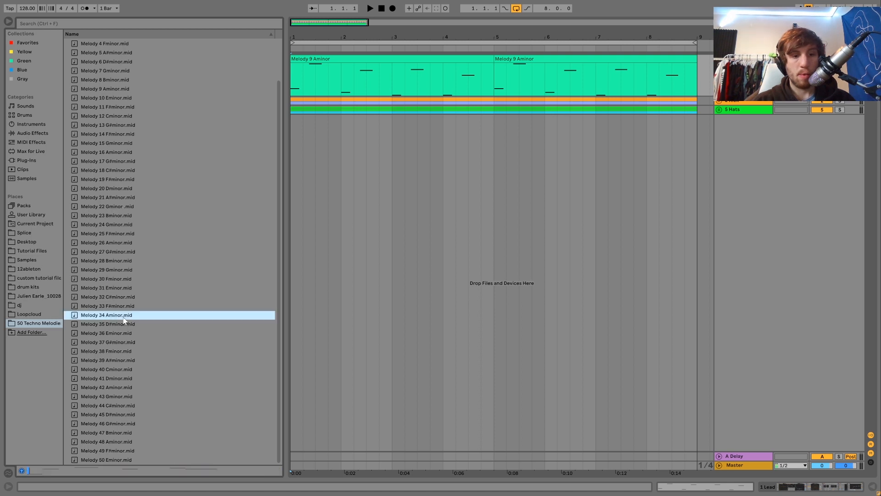
{"action": "key", "text": "Down"}
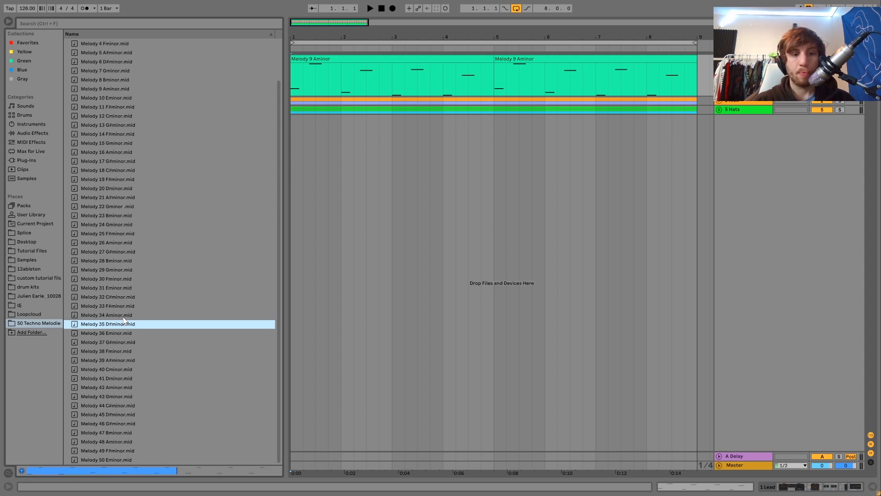
{"action": "scroll", "coordinate": [110, 310], "scroll_direction": "up", "scroll_amount": 1}
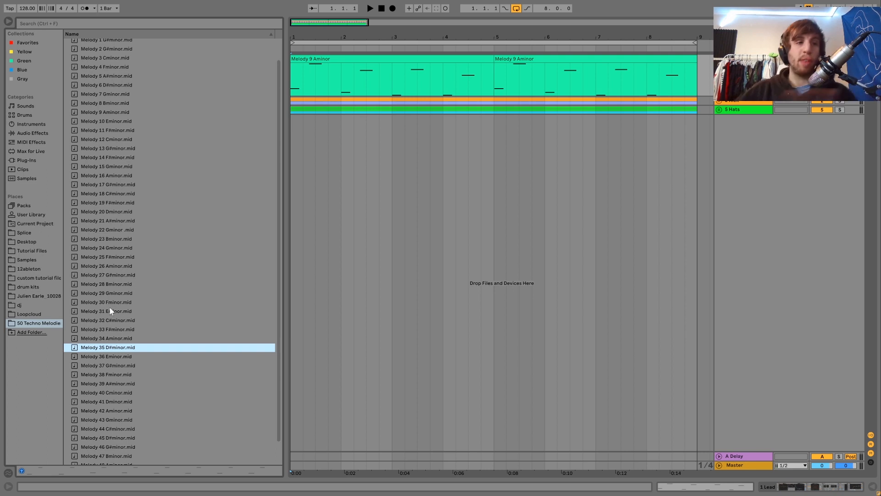
{"action": "scroll", "coordinate": [110, 310], "scroll_direction": "up", "scroll_amount": 1}
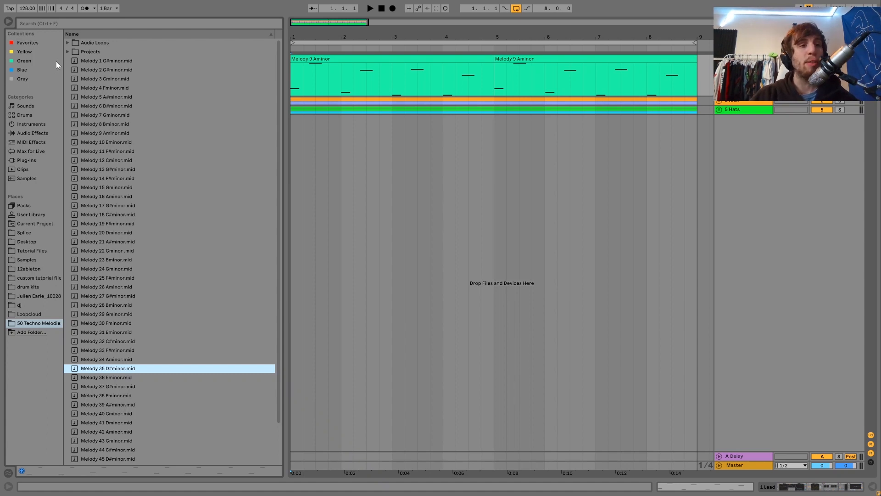
Audition Melody Loops 2, 7 and 6 in the Audio Loops folder, raising the preview volume to 6.0.
{"action": "left_click", "coordinate": [68, 43]}
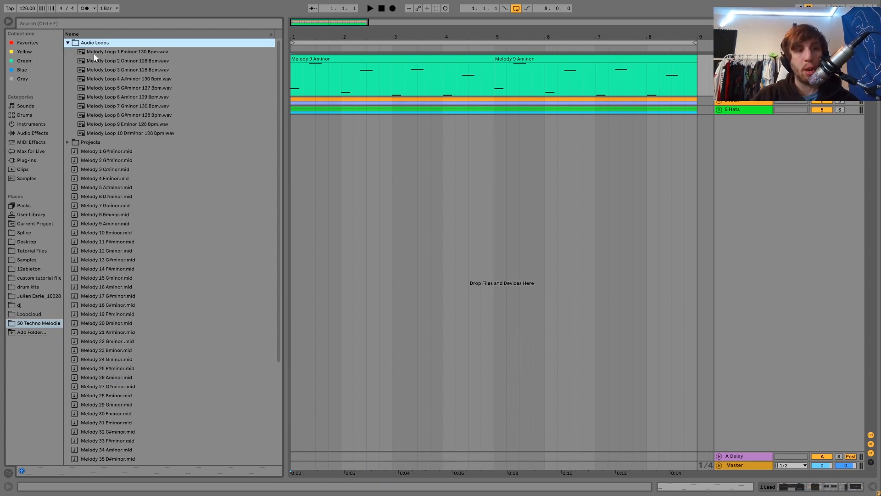
{"action": "left_click", "coordinate": [110, 60]}
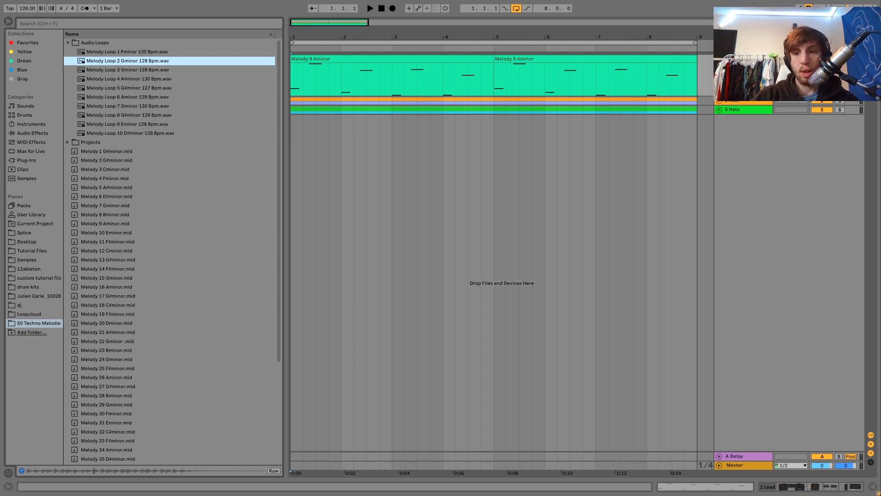
{"action": "left_click_drag", "start_coordinate": [845, 466], "coordinate": [845, 447]}
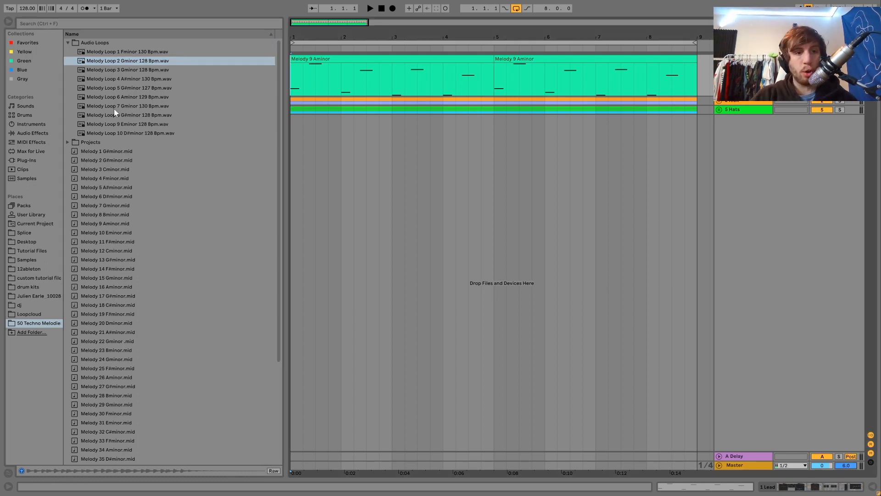
{"action": "left_click", "coordinate": [147, 106]}
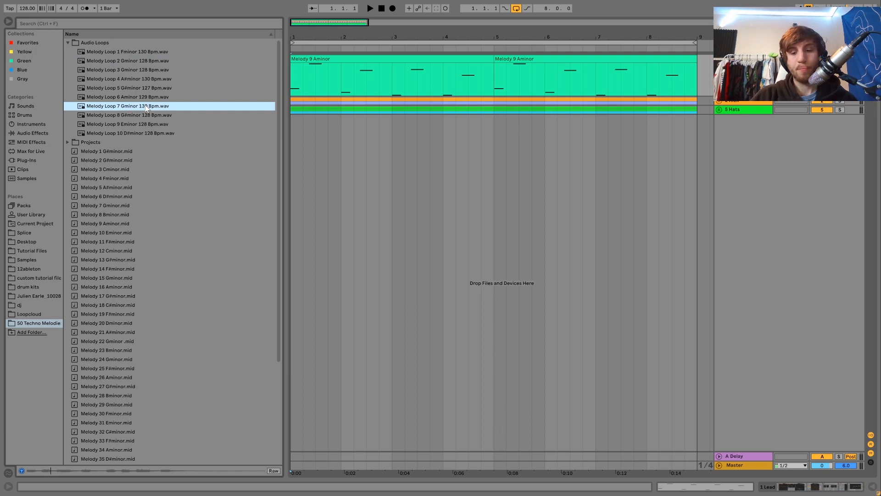
{"action": "key", "text": "Up"}
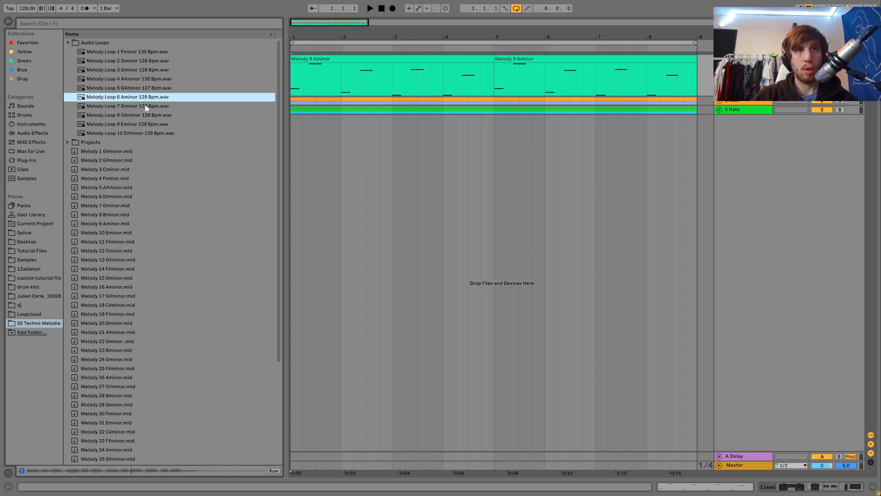
Collapse the Audio Loops folder and look at the contents of the Projects folder before collapsing it as well.
{"action": "key", "text": "Left"}
{"action": "key", "text": "Left"}
{"action": "key", "text": "Down"}
{"action": "key", "text": "Right"}
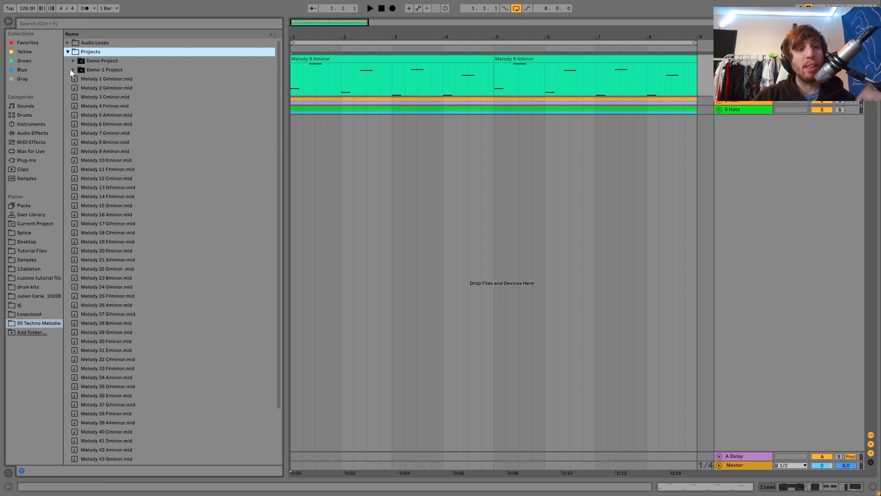
{"action": "left_click", "coordinate": [68, 52]}
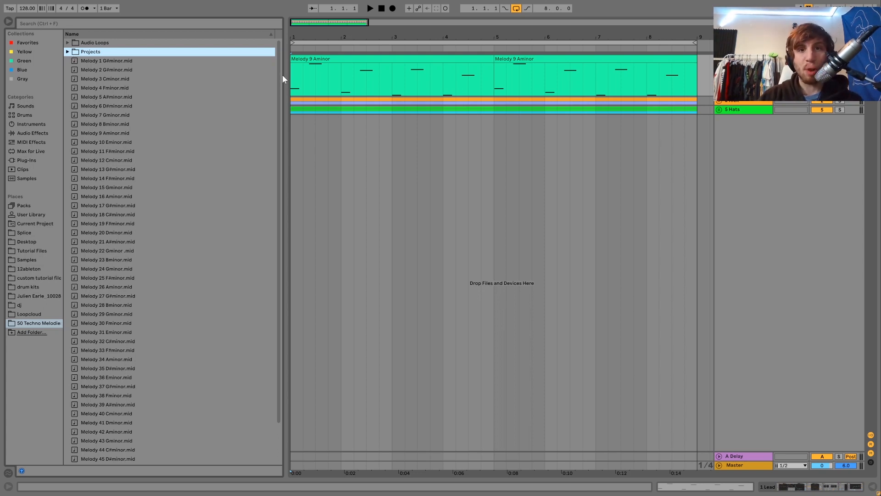
Play the first Melody 9 Aminor clip in the arrangement for a few bars and stop playback.
{"action": "left_click", "coordinate": [316, 60]}
{"action": "key", "text": "space"}
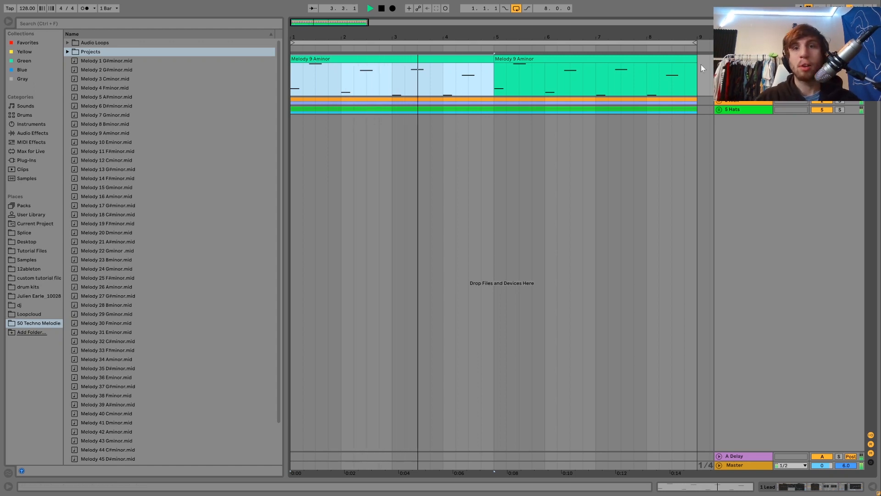
{"action": "key", "text": "space"}
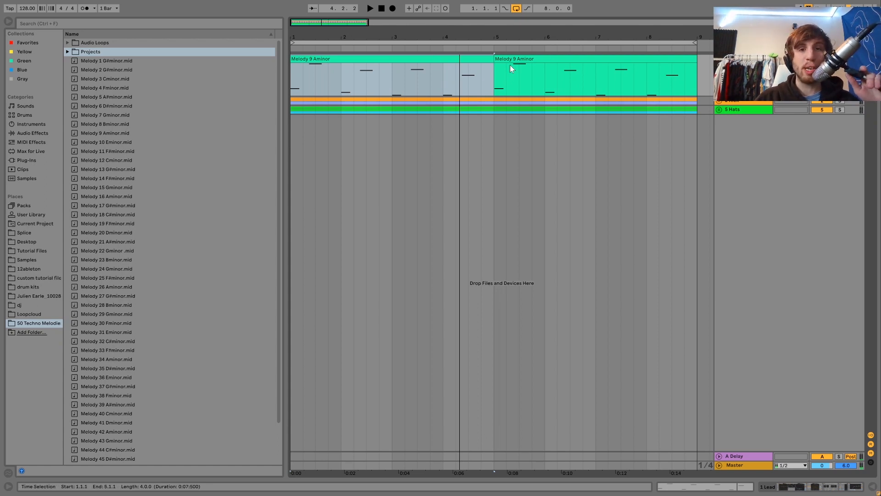
Examine the notes of the Melody 9 Aminor clip, briefly folding the piano roll to only its used pitches.
{"action": "double_click", "coordinate": [532, 61]}
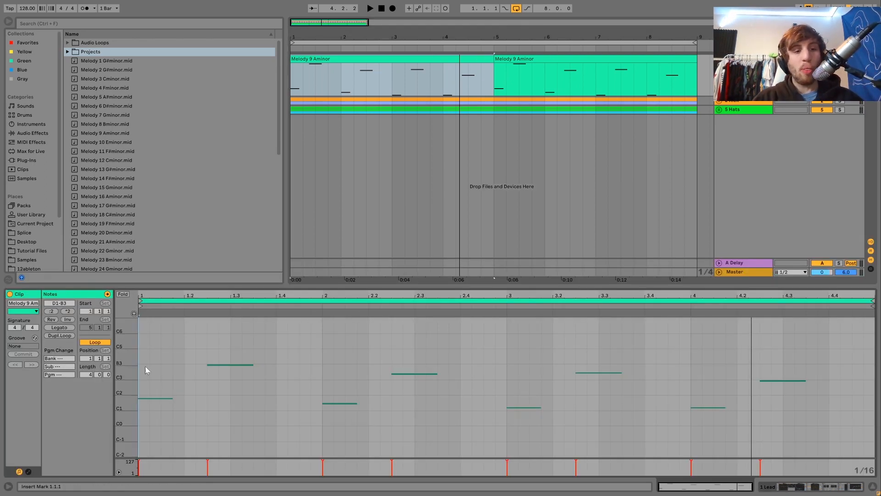
{"action": "left_click_drag", "start_coordinate": [124, 368], "coordinate": [135, 339]}
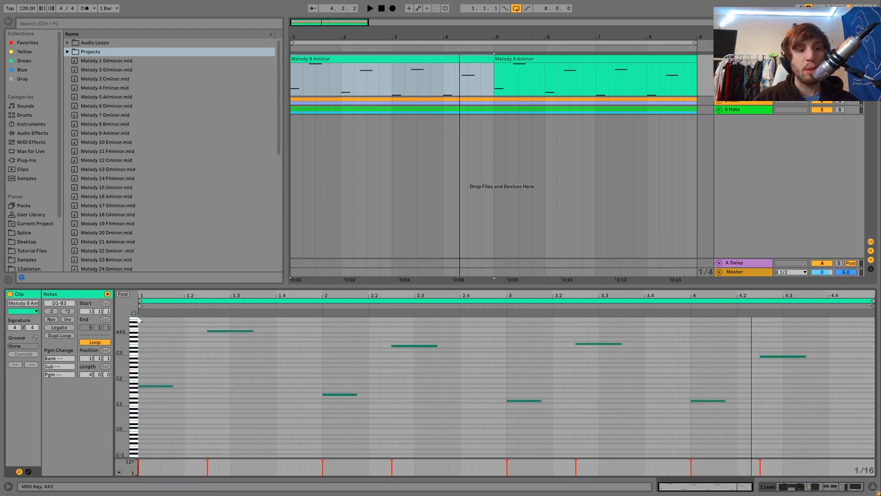
{"action": "left_click", "coordinate": [123, 295]}
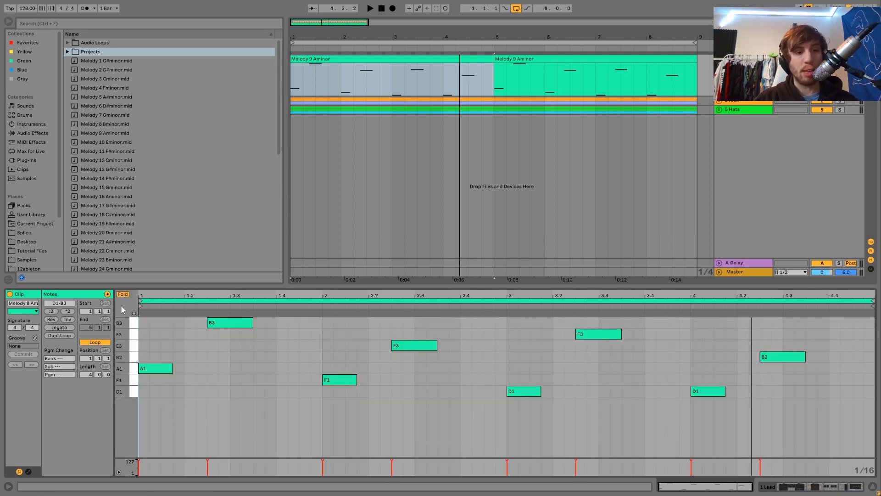
{"action": "left_click", "coordinate": [122, 294]}
Insert an empty one-bar MIDI clip at bar 9, directly after the second Melody 9 Aminor clip.
{"action": "scroll", "coordinate": [648, 81], "scroll_direction": "right", "scroll_amount": 3}
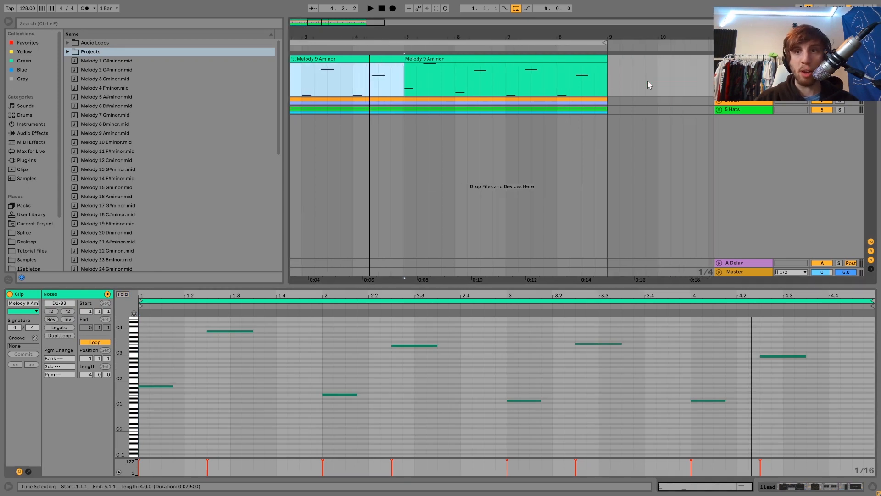
{"action": "left_click_drag", "start_coordinate": [609, 85], "coordinate": [657, 81]}
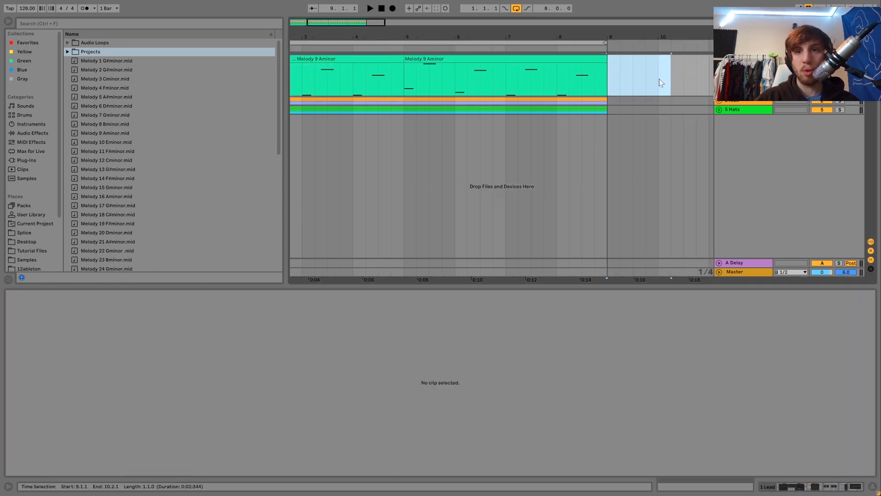
{"action": "key", "text": "ctrl+shift+m"}
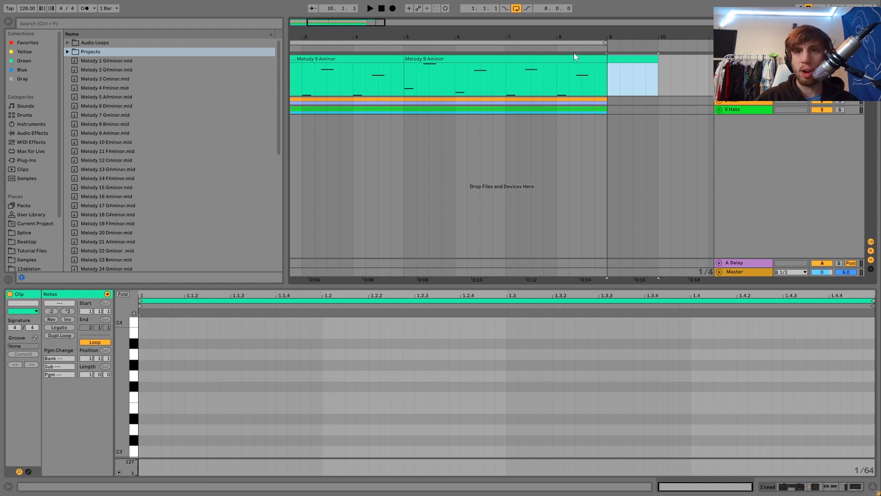
Review the notes of the Melody 9 Aminor clip starting at bar 5, and reopen the empty clip at bar 9.
{"action": "left_click", "coordinate": [568, 61]}
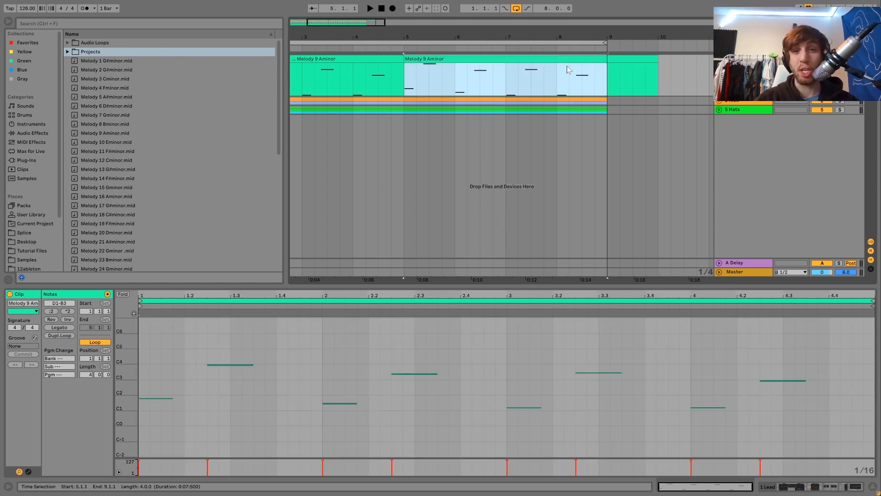
{"action": "left_click_drag", "start_coordinate": [123, 382], "coordinate": [146, 380]}
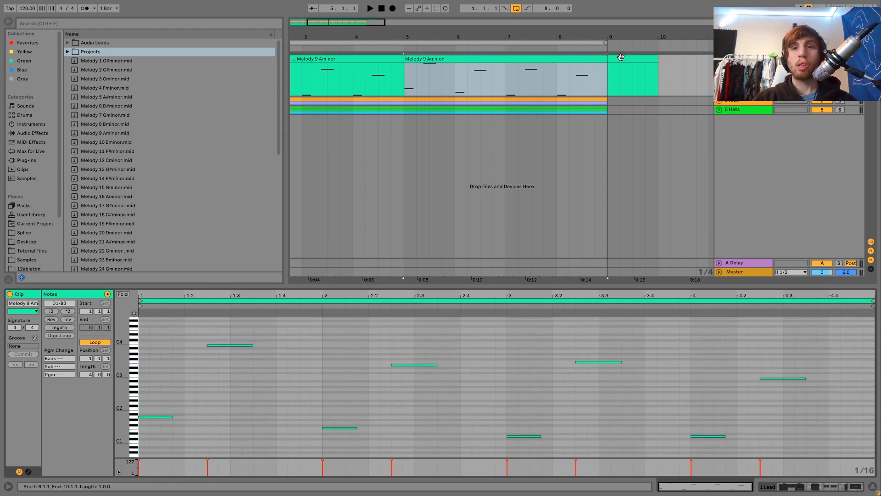
{"action": "left_click", "coordinate": [623, 73]}
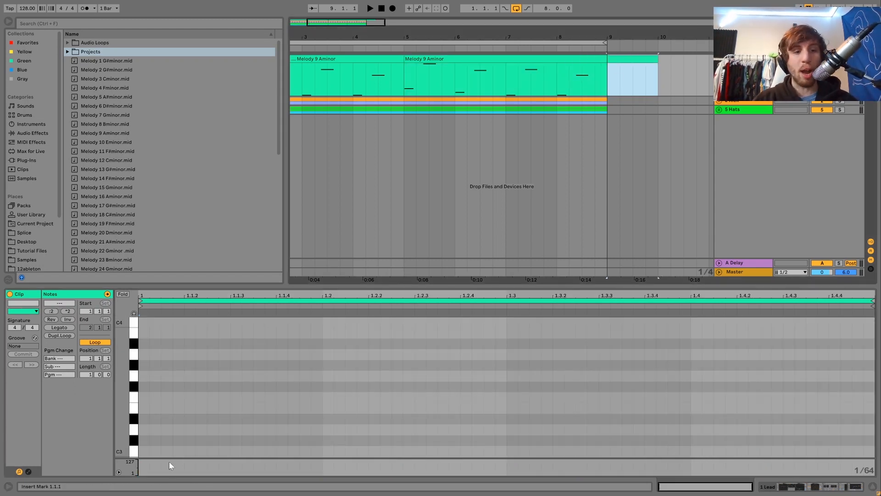
Turn on note preview and add an A3 note at the start of the empty clip, 3/64 long.
{"action": "left_click", "coordinate": [150, 395]}
{"action": "scroll", "coordinate": [150, 395], "scroll_direction": "down", "scroll_amount": 1}
{"action": "scroll", "coordinate": [150, 395], "scroll_direction": "up", "scroll_amount": 1}
{"action": "scroll", "coordinate": [150, 395], "scroll_direction": "up", "scroll_amount": 1}
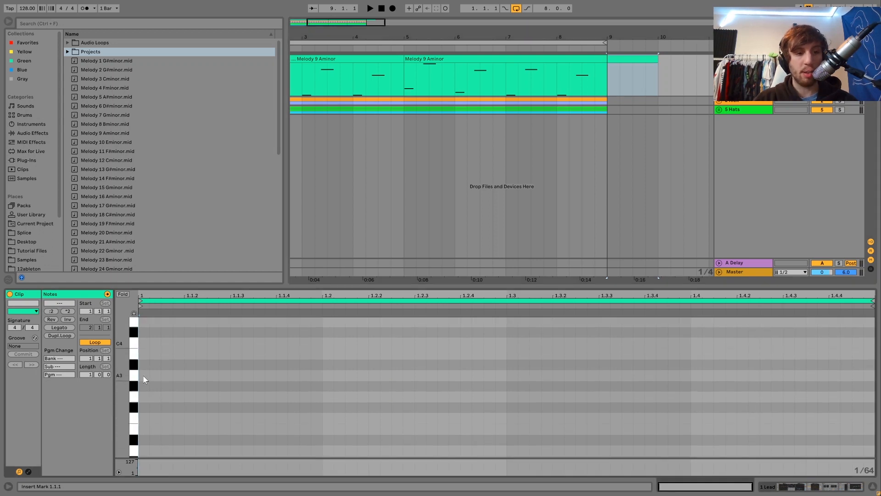
{"action": "double_click", "coordinate": [143, 375]}
{"action": "left_click", "coordinate": [134, 313]}
{"action": "key", "text": "shift+Right"}
{"action": "key", "text": "shift+Right"}
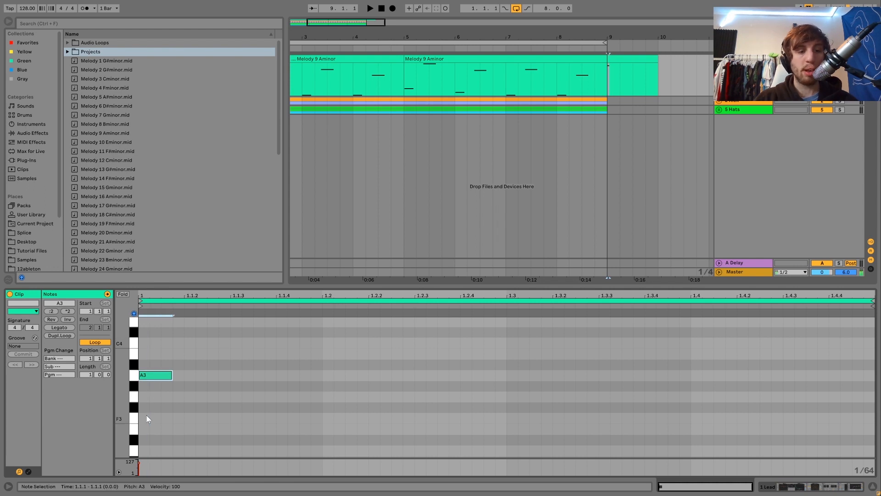
Add a B3 note at 1.1.3 and a C4 note after it, each 3/64 long.
{"action": "double_click", "coordinate": [236, 354]}
{"action": "key", "text": "shift+Right"}
{"action": "key", "text": "shift+Right"}
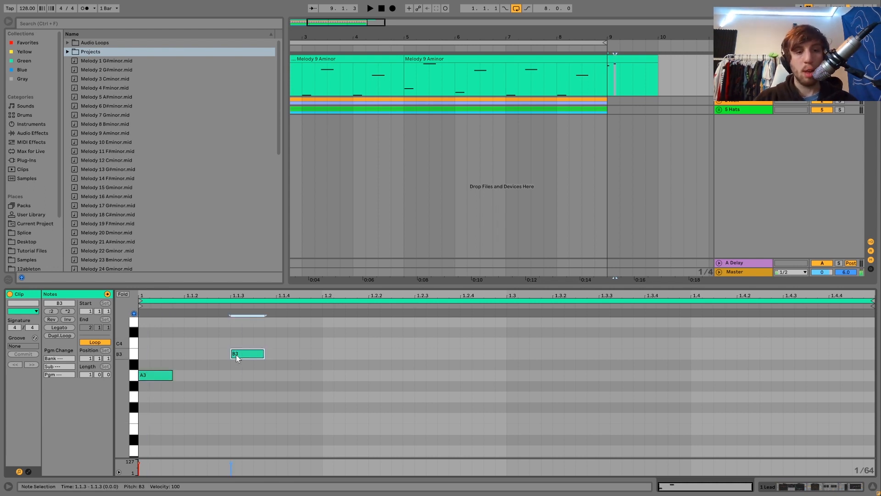
{"action": "double_click", "coordinate": [282, 343]}
{"action": "scroll", "coordinate": [282, 343], "scroll_direction": "up", "scroll_amount": 3}
{"action": "key", "text": "shift+Right"}
{"action": "key", "text": "shift+Right"}
Add a D4 note after the C4 note and lengthen it to 5/64.
{"action": "double_click", "coordinate": [334, 373]}
{"action": "key", "text": "shift+Right"}
{"action": "key", "text": "shift+Right"}
{"action": "key", "text": "shift+Right"}
{"action": "key", "text": "shift+Right"}
Shift the C4 note to 1.2 and the D4 note to 1.2.3 so the scale notes are evenly spaced.
{"action": "key", "text": "ctrl+a"}
{"action": "left_click_drag", "start_coordinate": [285, 351], "coordinate": [370, 440]}
{"action": "key", "text": "Right"}
{"action": "key", "text": "Right"}
{"action": "key", "text": "Right"}
{"action": "key", "text": "Right"}
{"action": "left_click", "coordinate": [386, 372]}
{"action": "key", "text": "Right"}
{"action": "key", "text": "Right"}
{"action": "key", "text": "Right"}
{"action": "key", "text": "Right"}
Duplicate the D4 note, move the copy to 1.3 and raise it to E4.
{"action": "key", "text": "ctrl+d"}
{"action": "key", "text": "Right"}
{"action": "key", "text": "Right"}
{"action": "key", "text": "Right"}
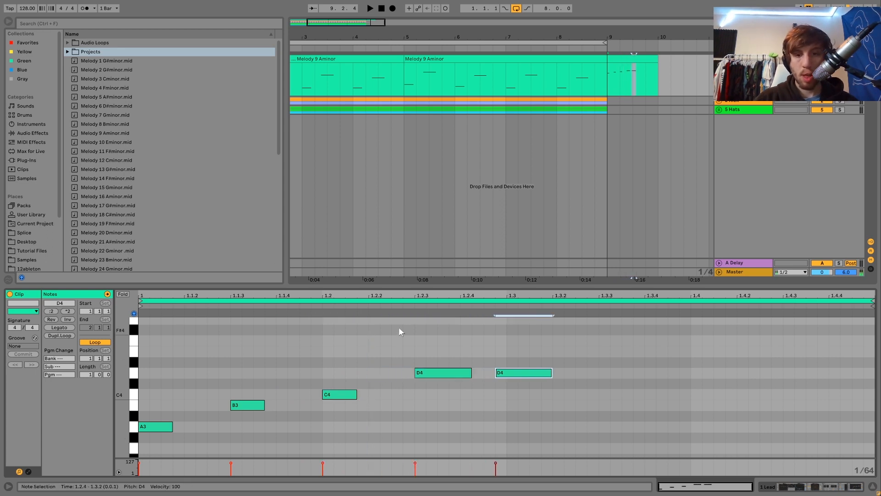
{"action": "key", "text": "Up"}
{"action": "key", "text": "Up"}
Add an F4 note at 1.3.3 and lengthen it to 5/64.
{"action": "double_click", "coordinate": [603, 341]}
{"action": "key", "text": "shift+Right"}
{"action": "key", "text": "shift+Right"}
{"action": "key", "text": "shift+Right"}
{"action": "scroll", "coordinate": [604, 345], "scroll_direction": "up", "scroll_amount": 2}
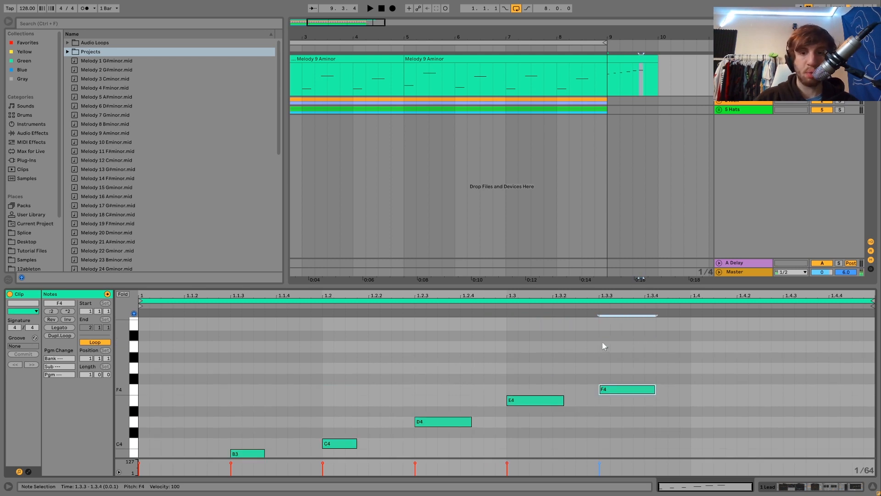
Add a G4 note at 1.4 and lengthen it to 6/64.
{"action": "double_click", "coordinate": [693, 368]}
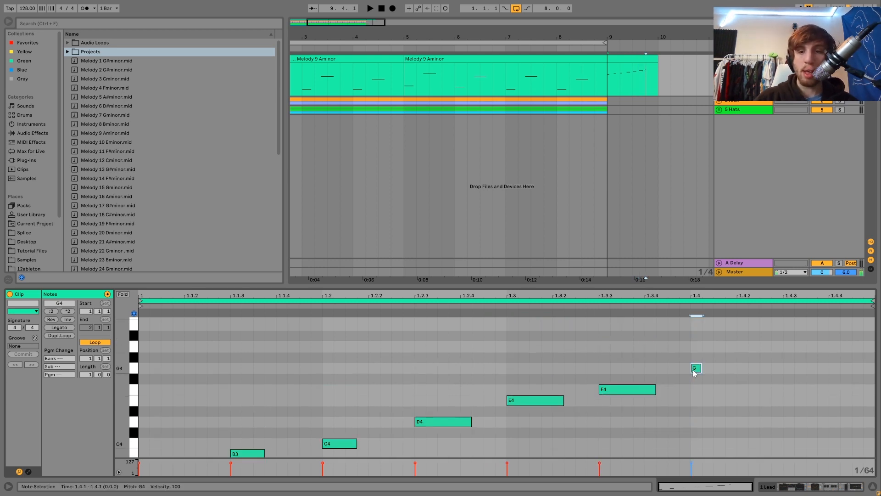
{"action": "key", "text": "shift+Right"}
{"action": "key", "text": "shift+Right"}
{"action": "key", "text": "shift+Right"}
{"action": "key", "text": "shift+Right"}
{"action": "key", "text": "shift+Right"}
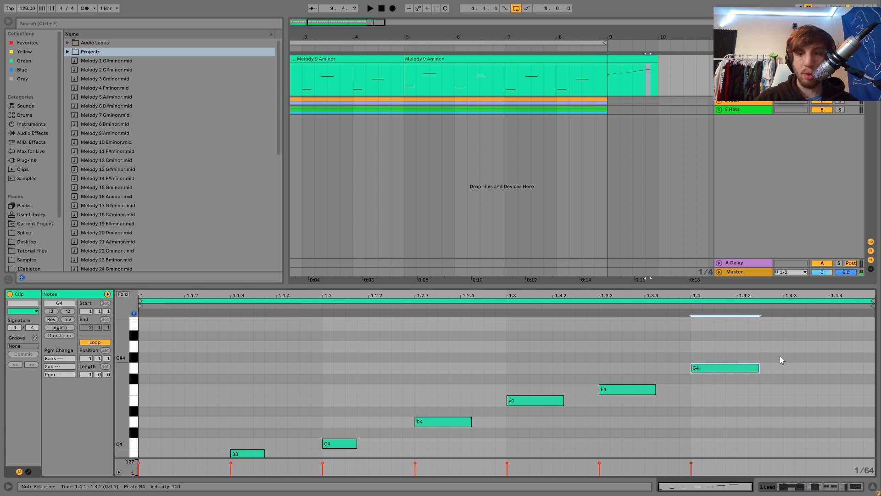
Add an A4 note at 1.4.3, 4/64 long, and play back the finished scale clip.
{"action": "double_click", "coordinate": [788, 347]}
{"action": "key", "text": "shift+Right"}
{"action": "key", "text": "shift+Right"}
{"action": "key", "text": "shift+Right"}
{"action": "key", "text": "space"}
{"action": "key", "text": "space"}
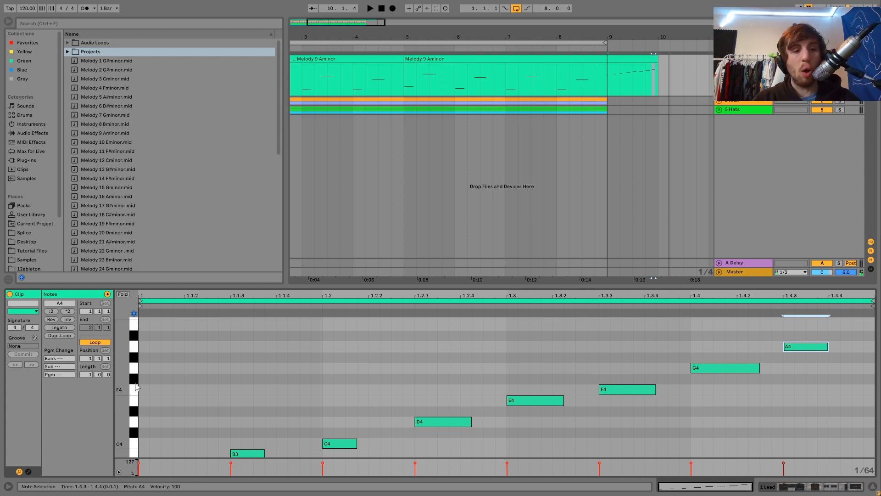
{"action": "left_click_drag", "start_coordinate": [122, 365], "coordinate": [96, 364]}
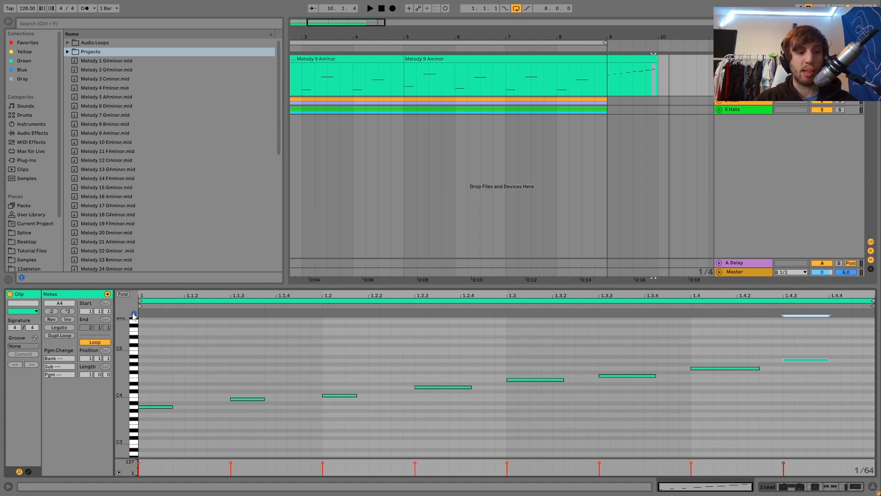
Transpose all the notes of the scale up nine semitones, to F#4–F#5, and play the scale back.
{"action": "key", "text": "ctrl+a"}
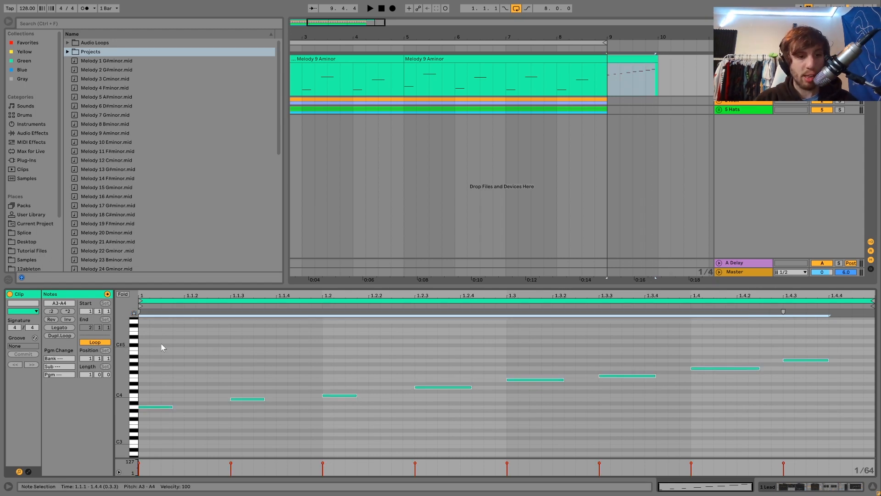
{"action": "key", "text": "Up"}
{"action": "key", "text": "Up"}
{"action": "key", "text": "Up"}
{"action": "key", "text": "Up"}
{"action": "key", "text": "Up"}
{"action": "key", "text": "Up"}
{"action": "key", "text": "Up"}
{"action": "key", "text": "Up"}
{"action": "key", "text": "Up"}
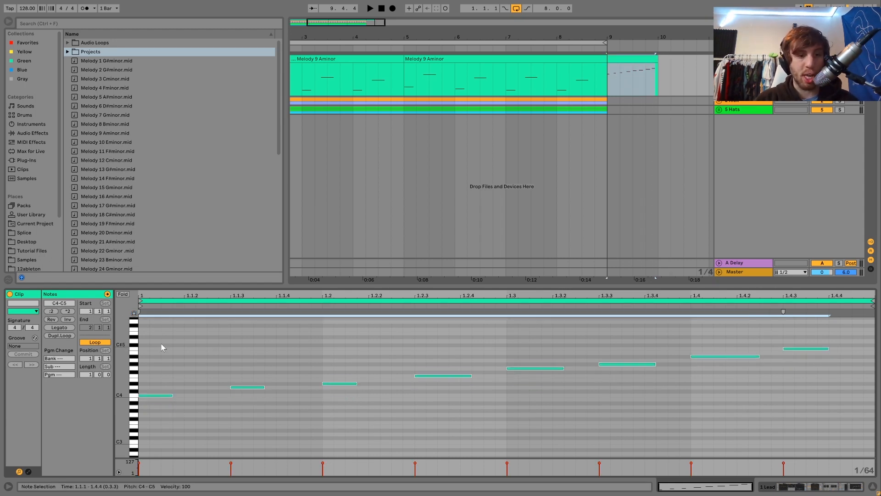
{"action": "key", "text": "space"}
{"action": "key", "text": "space"}
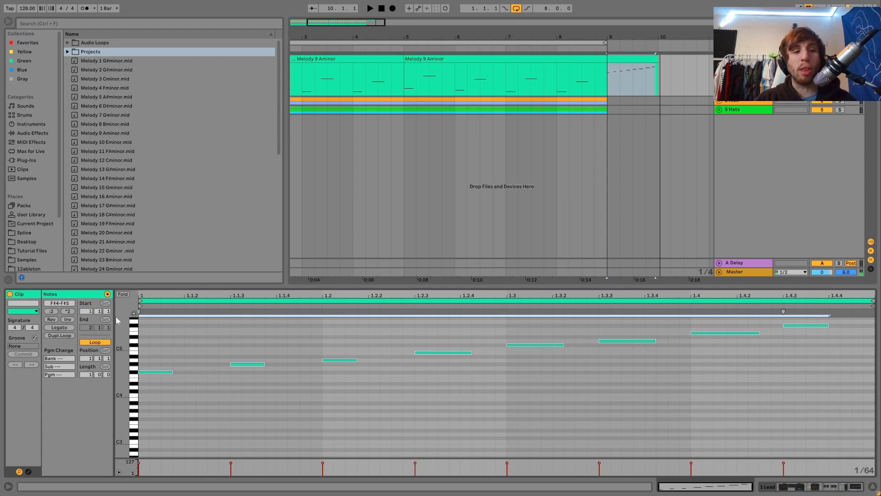
Fold the piano roll to show only the pitches in use, and reopen the scale clip in bar 9.
{"action": "left_click", "coordinate": [123, 294]}
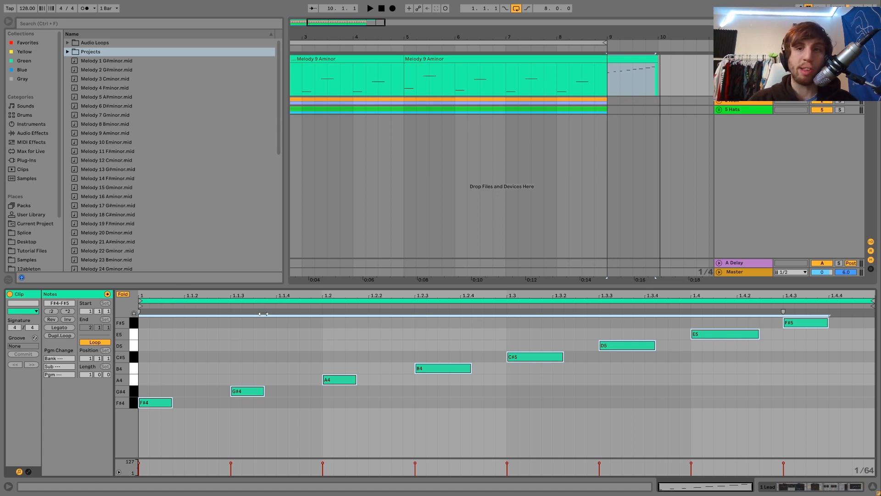
{"action": "left_click", "coordinate": [591, 108]}
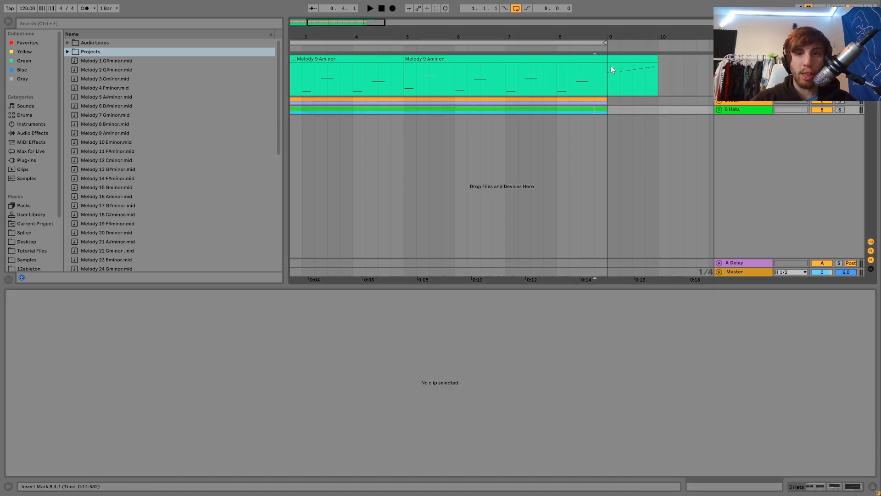
{"action": "left_click", "coordinate": [616, 57]}
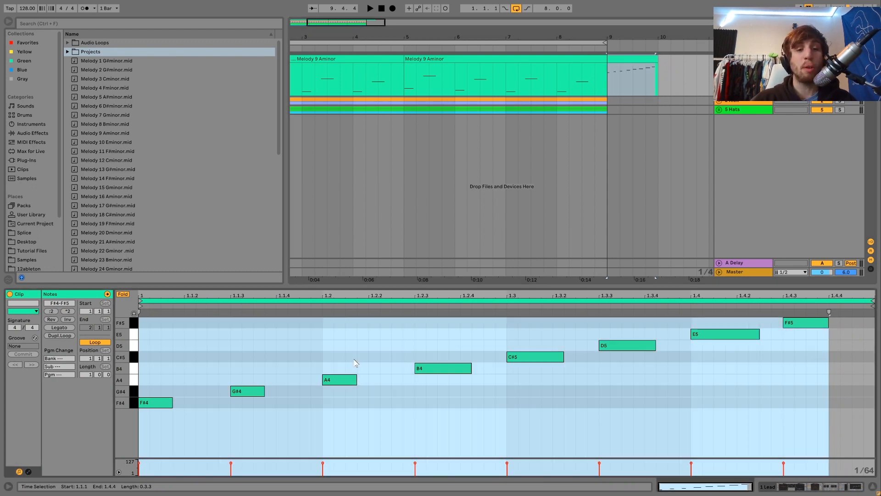
{"action": "left_click", "coordinate": [211, 356]}
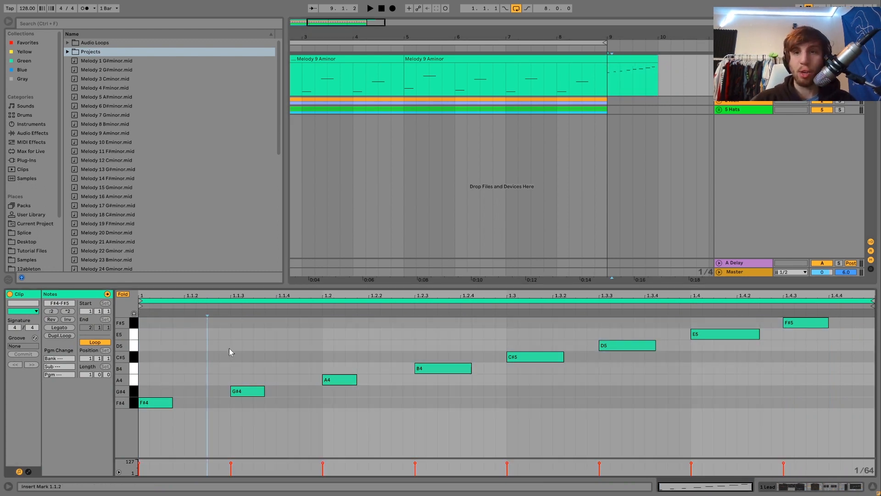
Delete all the scale notes from the clip in bar 9.
{"action": "key", "text": "ctrl+a"}
{"action": "left_click", "coordinate": [123, 296]}
{"action": "left_click", "coordinate": [124, 296]}
{"action": "key", "text": "Delete"}
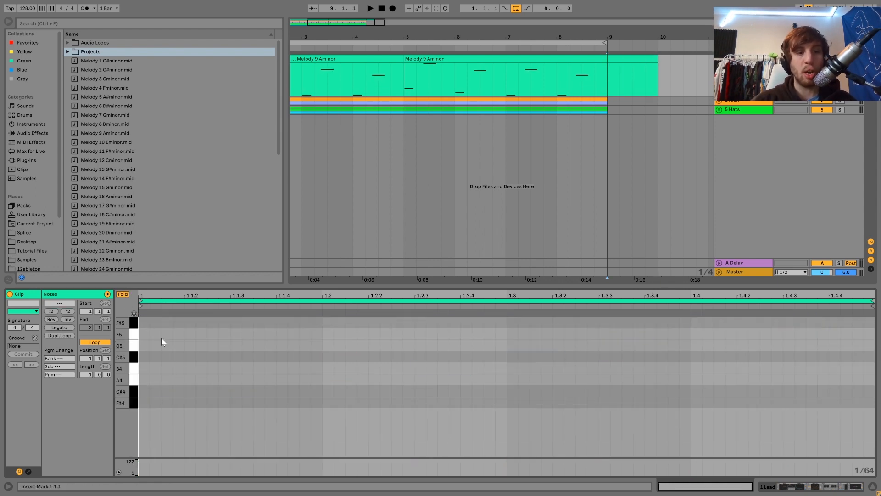
Add a 3/64-long F#4 note at the clip start, duplicate it to 1.1.2 and raise the copy to D5.
{"action": "double_click", "coordinate": [139, 406]}
{"action": "key", "text": "shift+Right"}
{"action": "key", "text": "shift+Right"}
{"action": "key", "text": "ctrl+d"}
{"action": "key", "text": "Right"}
{"action": "key", "text": "Up"}
{"action": "key", "text": "Up"}
{"action": "key", "text": "Up"}
{"action": "key", "text": "Up"}
{"action": "key", "text": "Up"}
{"action": "key", "text": "Up"}
{"action": "key", "text": "Up"}
{"action": "key", "text": "Up"}
{"action": "key", "text": "space"}
Duplicate the D5 note as C#5 at 1.1.3 and again as B4 at 1.1.4.
{"action": "key", "text": "ctrl+d"}
{"action": "key", "text": "Down"}
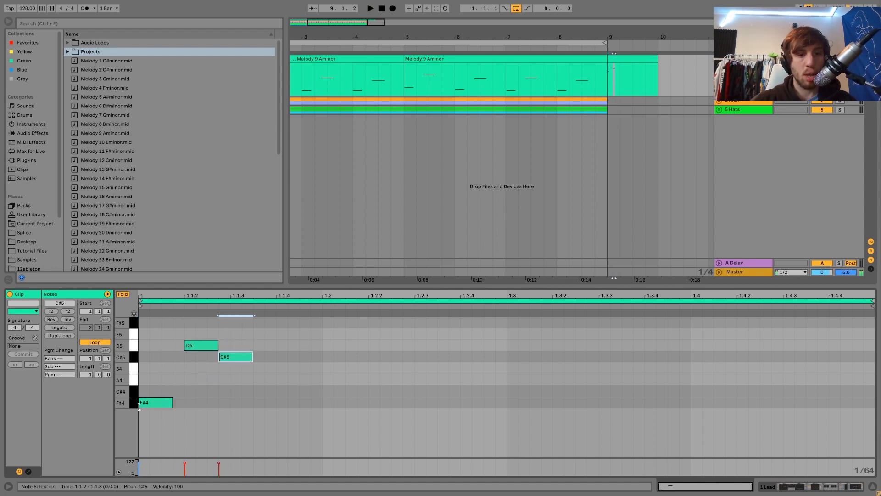
{"action": "key", "text": "ctrl+d"}
{"action": "key", "text": "Down"}
{"action": "key", "text": "Down"}
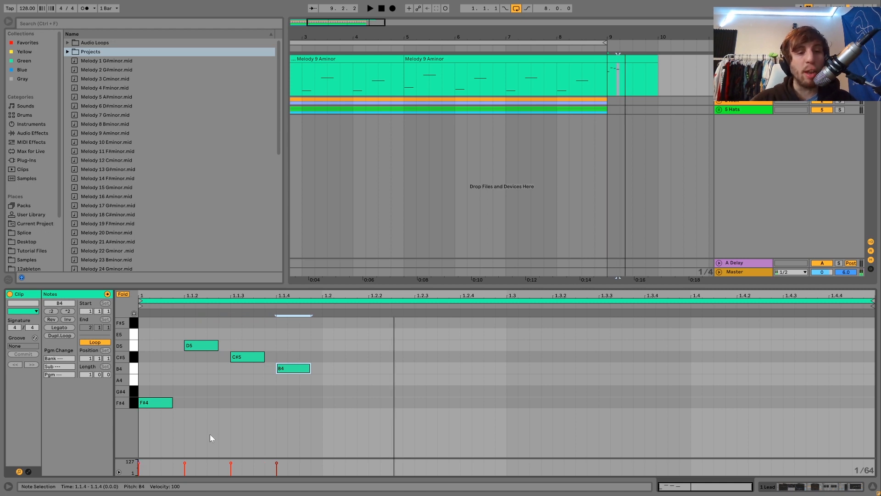
Unfold the piano roll, lower the B4 note to A4 and play the clip back.
{"action": "left_click", "coordinate": [122, 293]}
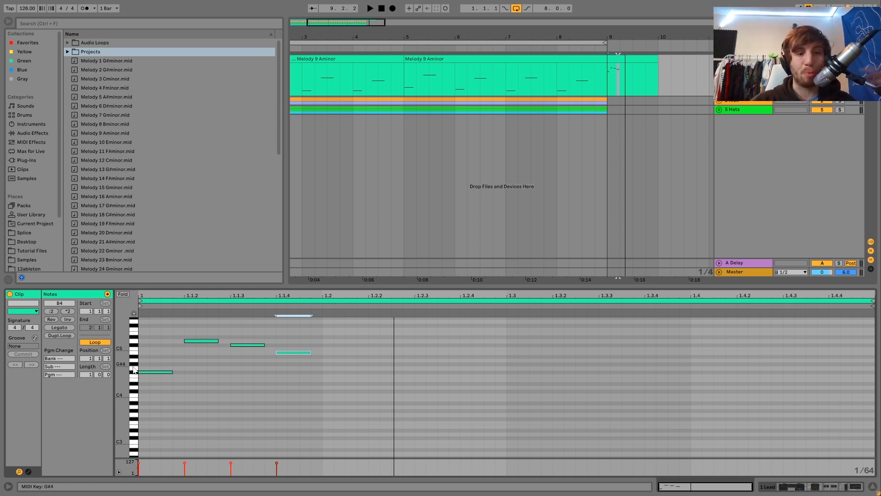
{"action": "left_click_drag", "start_coordinate": [295, 334], "coordinate": [300, 371]}
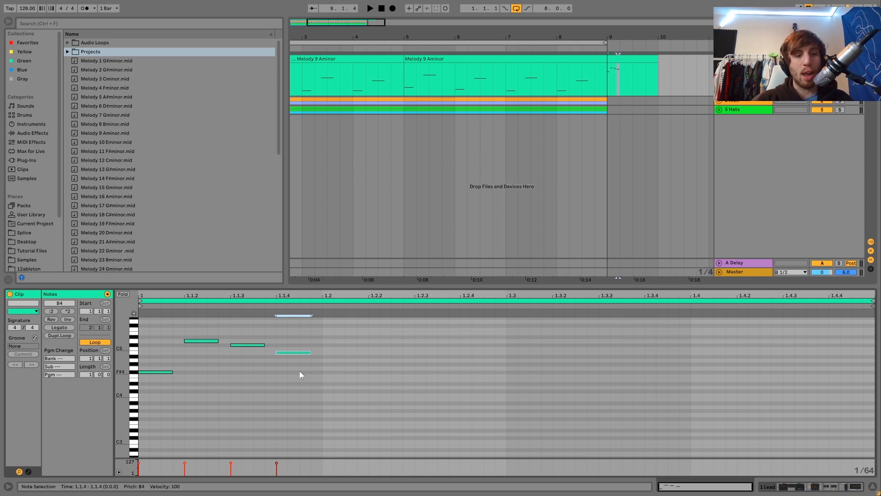
{"action": "key", "text": "space"}
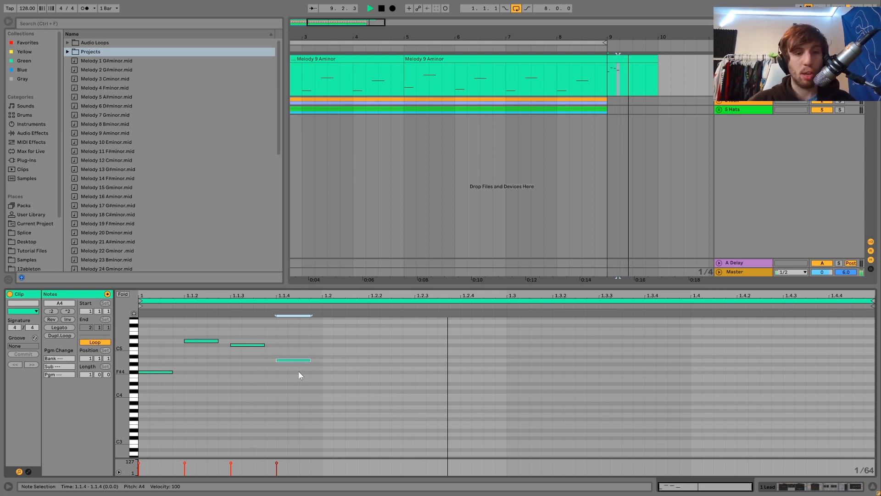
{"action": "key", "text": "space"}
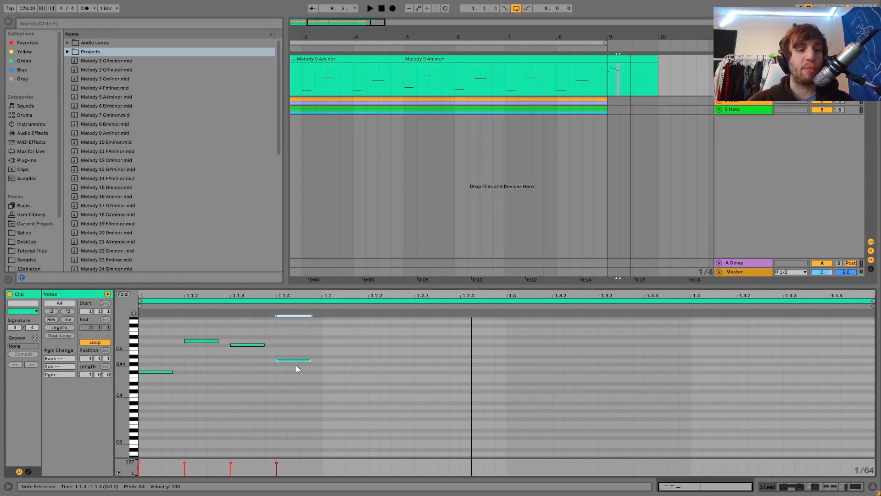
Add a G#4 note at 1.2, lengthen it to 3/64 and play the phrase back.
{"action": "double_click", "coordinate": [326, 364]}
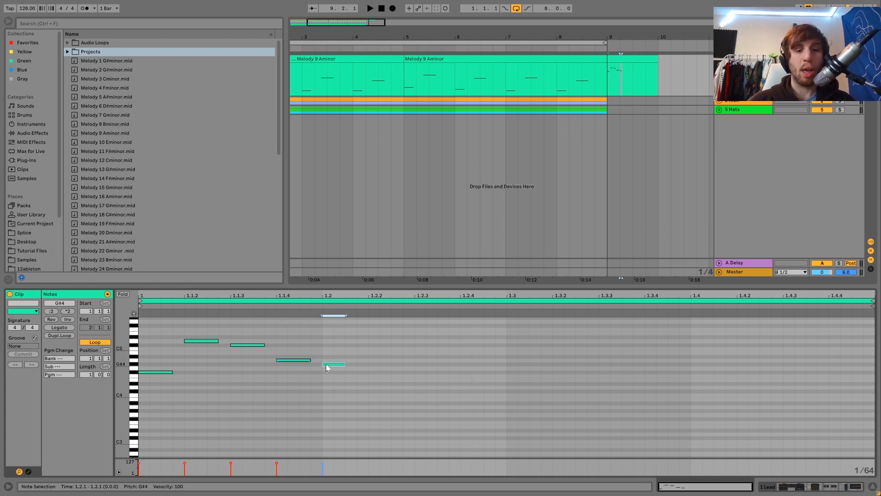
{"action": "key", "text": "shift+Right"}
{"action": "left_click", "coordinate": [293, 359]}
{"action": "left_click", "coordinate": [198, 340]}
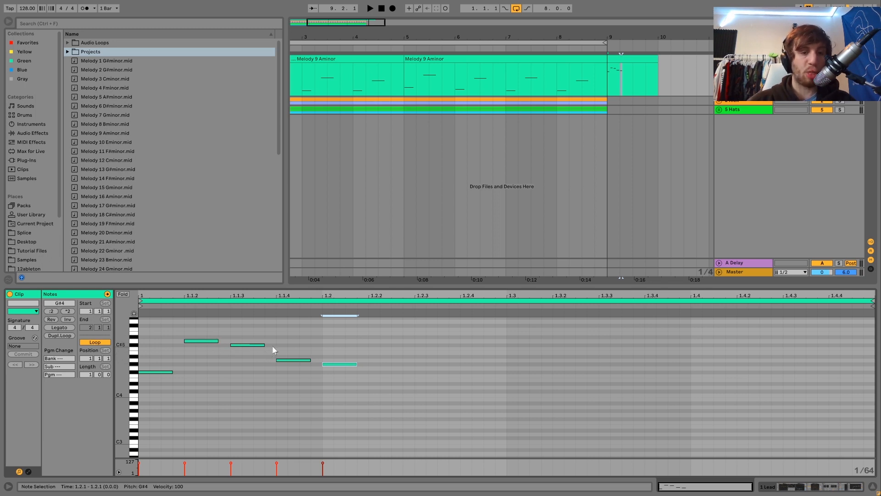
{"action": "key", "text": "space"}
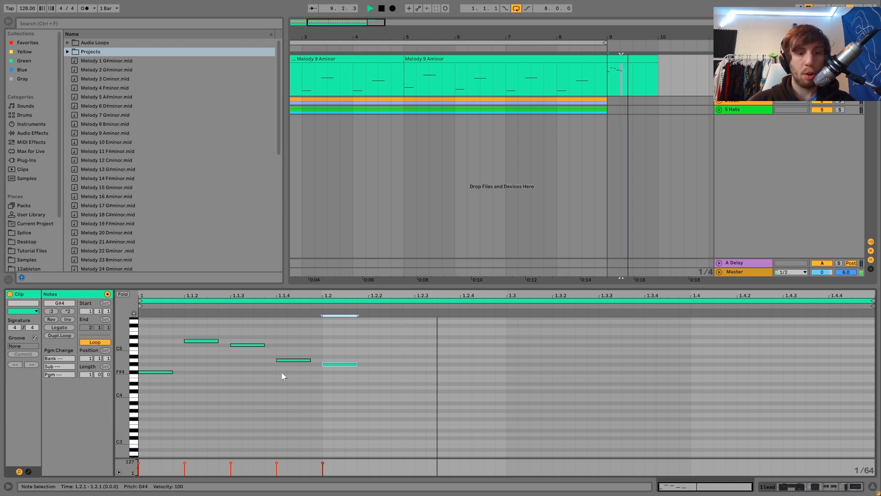
{"action": "key", "text": "space"}
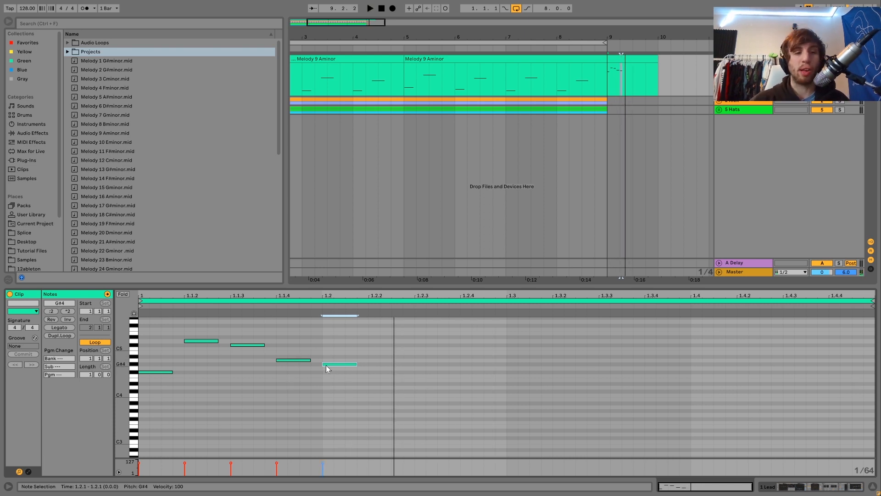
Delete the A4 and G#4 notes at 1.1.4 and 1.2.
{"action": "left_click_drag", "start_coordinate": [289, 345], "coordinate": [390, 395]}
{"action": "key", "text": "plus"}
{"action": "key", "text": "BackSpace"}
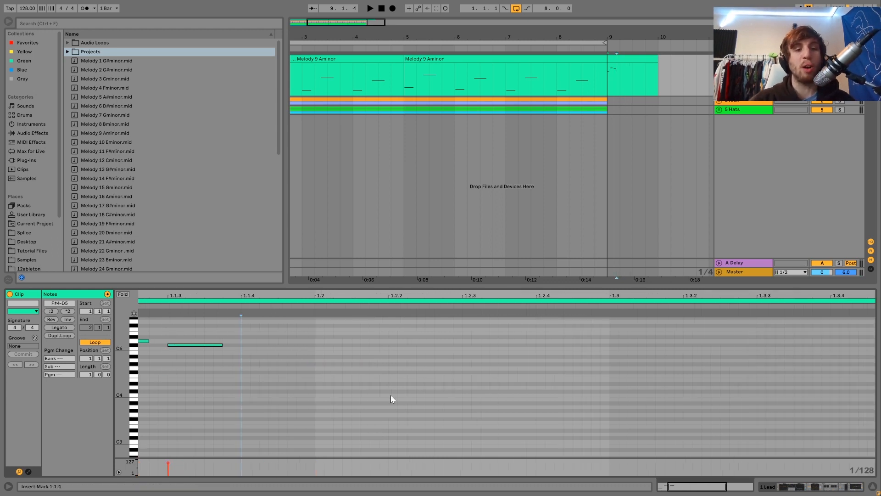
{"action": "mouse_move", "coordinate": [294, 295]}
{"action": "left_mouse_down"}
{"action": "mouse_move", "coordinate": [412, 295]}
{"action": "mouse_move", "coordinate": [308, 294]}
{"action": "left_mouse_up"}
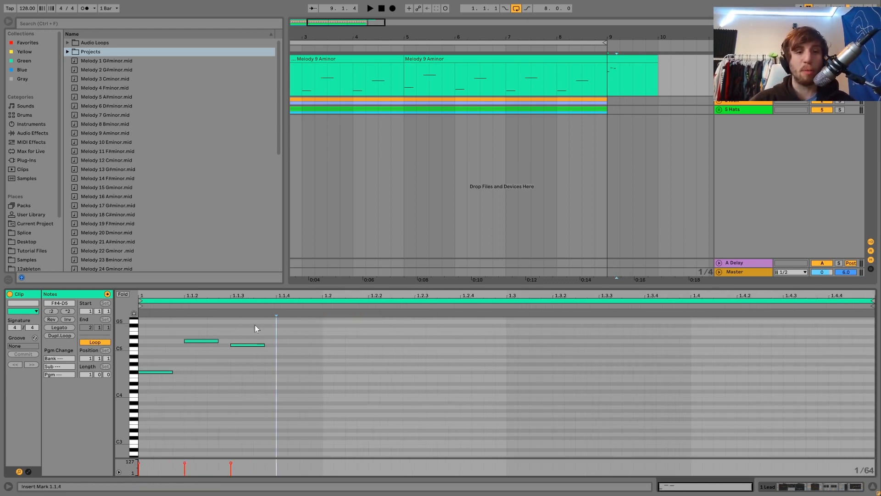
Move the D5 and C#5 notes together 8/64 later, so D5 starts at 1.1.4.
{"action": "left_click_drag", "start_coordinate": [199, 331], "coordinate": [260, 398]}
{"action": "key", "text": "Right"}
{"action": "key", "text": "Right"}
{"action": "key", "text": "Right"}
{"action": "key", "text": "Right"}
{"action": "key", "text": "Right"}
{"action": "key", "text": "Right"}
{"action": "key", "text": "Right"}
{"action": "key", "text": "Right"}
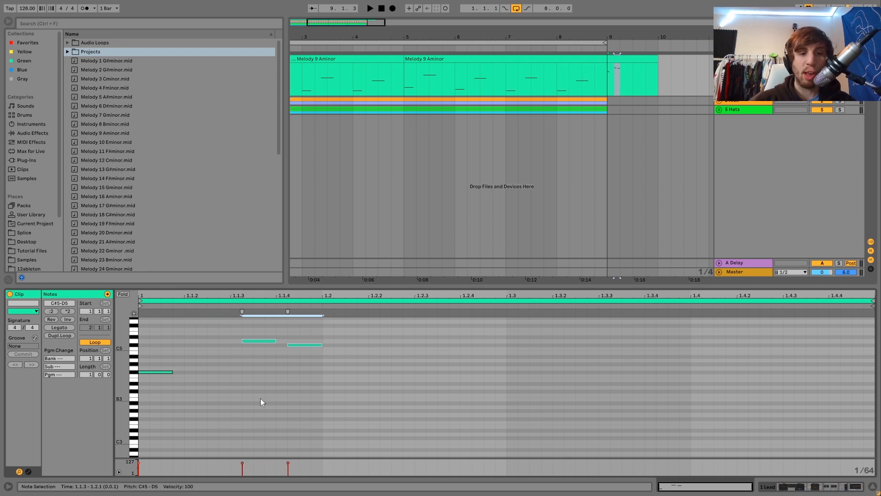
{"action": "left_click_drag", "start_coordinate": [157, 352], "coordinate": [160, 434]}
{"action": "left_click", "coordinate": [293, 445]}
{"action": "left_click_drag", "start_coordinate": [293, 444], "coordinate": [294, 445]}
Move the C#5 note alone to 1.2.2 and play the phrase back.
{"action": "left_click_drag", "start_coordinate": [332, 331], "coordinate": [344, 427]}
{"action": "key", "text": "Right"}
{"action": "key", "text": "Right"}
{"action": "key", "text": "Right"}
{"action": "key", "text": "Right"}
{"action": "key", "text": "Left"}
{"action": "key", "text": "space"}
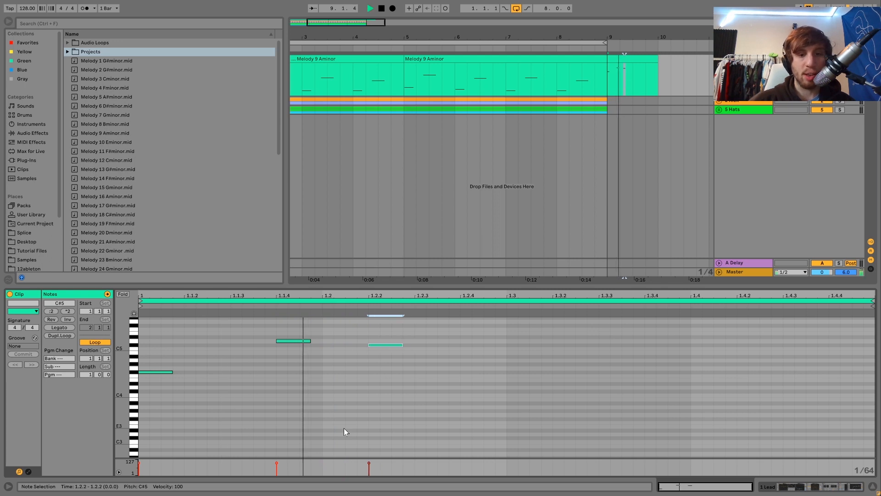
{"action": "left_click", "coordinate": [635, 72]}
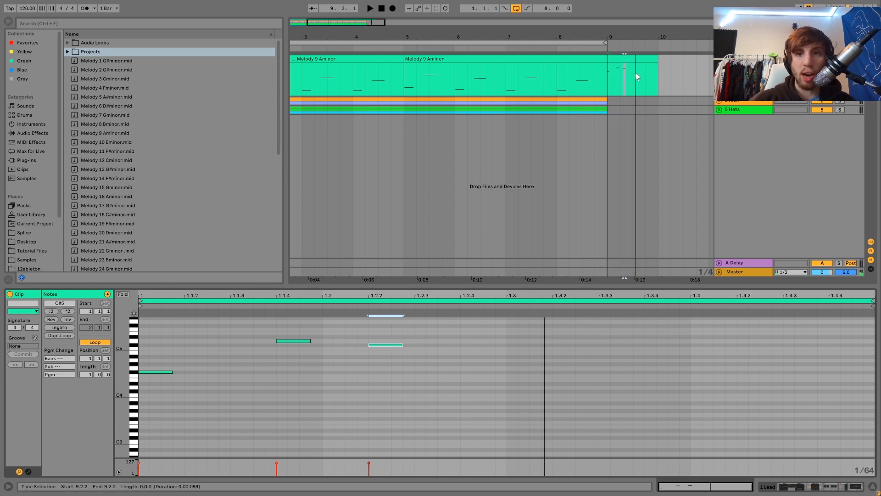
{"action": "key", "text": "space"}
Duplicate the first half of bar 9 into its second half, and lower the copied D5 and C#5 notes to A4 and G#4.
{"action": "left_click_drag", "start_coordinate": [618, 72], "coordinate": [606, 71]}
{"action": "key", "text": "ctrl+d"}
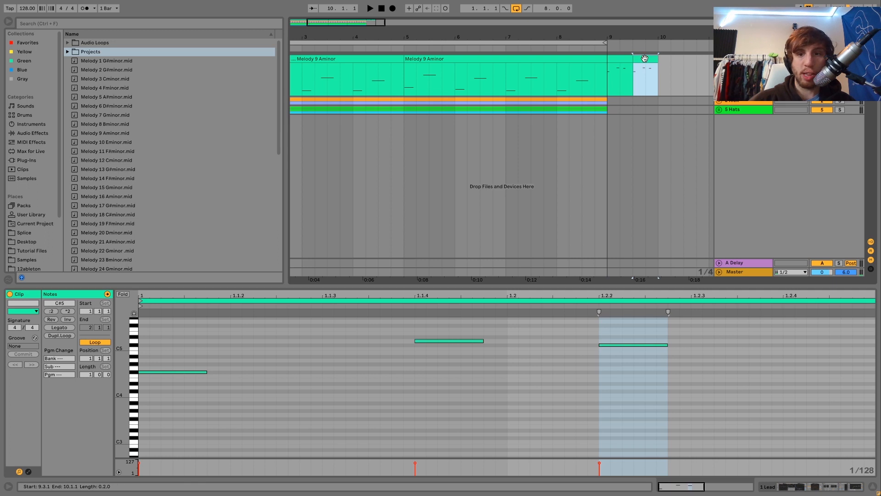
{"action": "left_click_drag", "start_coordinate": [437, 412], "coordinate": [709, 272]}
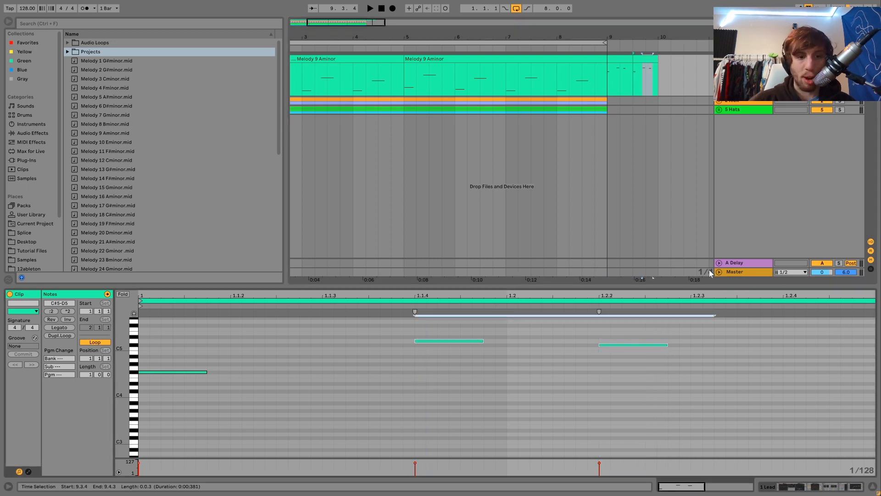
{"action": "key", "text": "Down"}
{"action": "key", "text": "Down"}
{"action": "key", "text": "Down"}
{"action": "key", "text": "Down"}
{"action": "key", "text": "Down"}
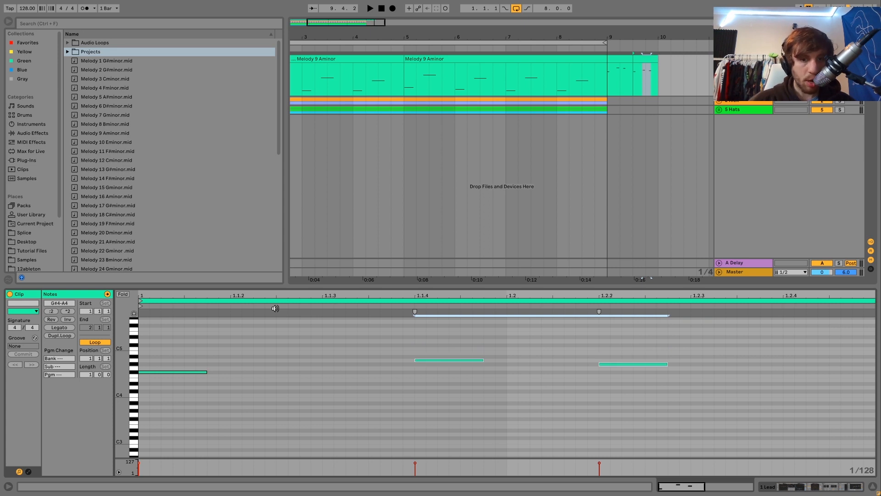
Consolidate the two half-bar clips in bar 9 into one clip, then loop that bar and play it back.
{"action": "left_click", "coordinate": [623, 59]}
{"action": "key", "text": "space"}
{"action": "left_click", "coordinate": [638, 58]}
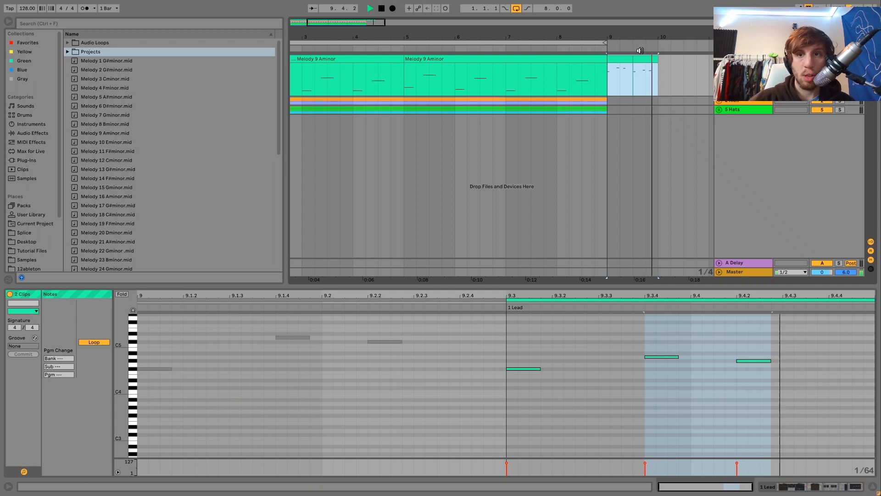
{"action": "key", "text": "space"}
{"action": "key", "text": "space"}
{"action": "key", "text": "ctrl+l"}
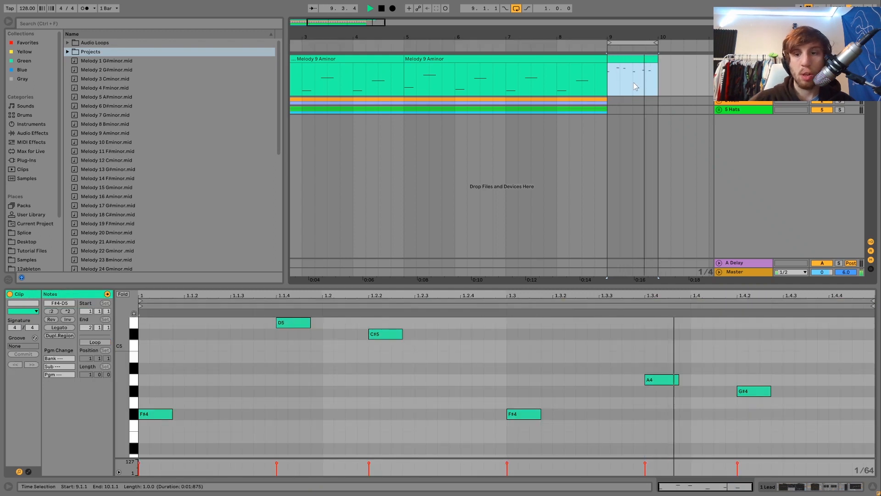
{"action": "key", "text": "space"}
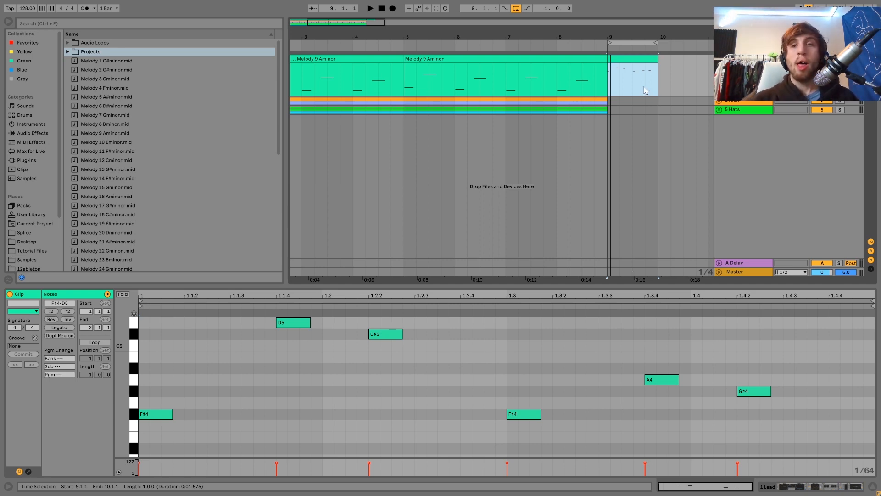
Delete the one-bar clip in bar 9 and open the first Melody 9 Aminor clip.
{"action": "key", "text": "Delete"}
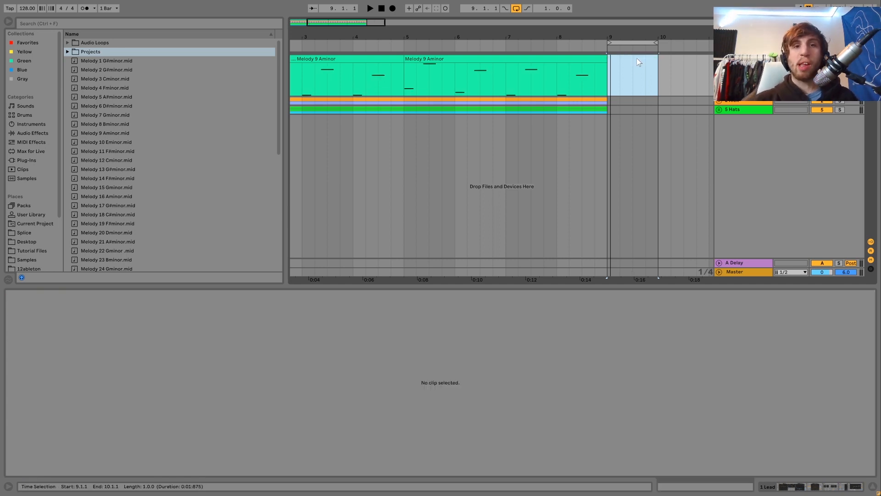
{"action": "left_click", "coordinate": [379, 58]}
{"action": "left_click_drag", "start_coordinate": [366, 37], "coordinate": [456, 37]}
{"action": "key", "text": "minus"}
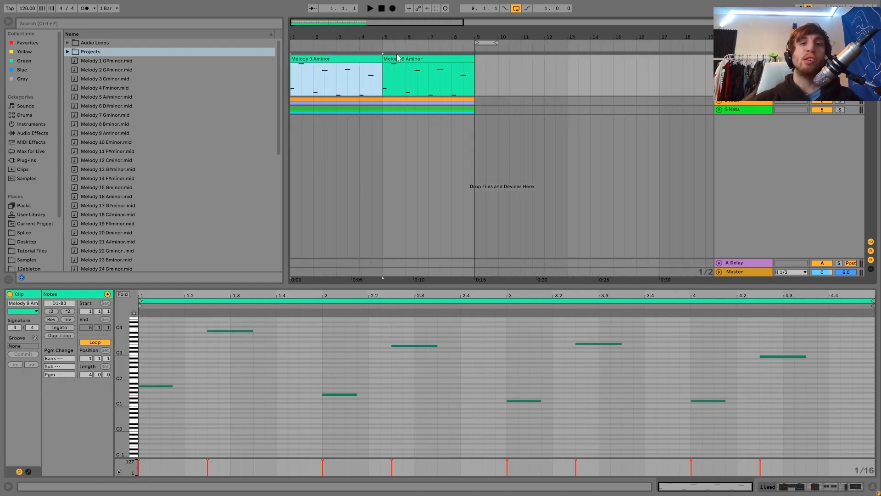
Loop and play both Melody 9 Aminor clips across bars 1 to 8, with the piano roll folded to the used pitches.
{"action": "left_click", "coordinate": [403, 60], "text": "shift"}
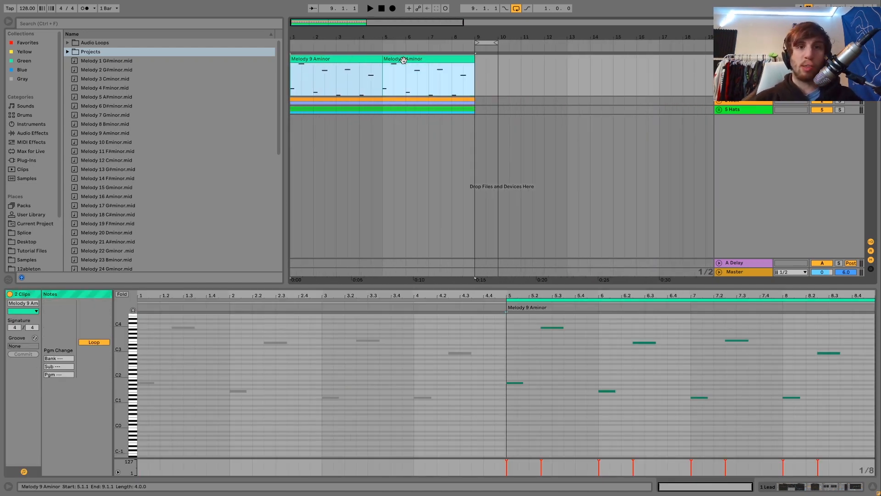
{"action": "left_click", "coordinate": [359, 60]}
{"action": "key", "text": "ctrl+l"}
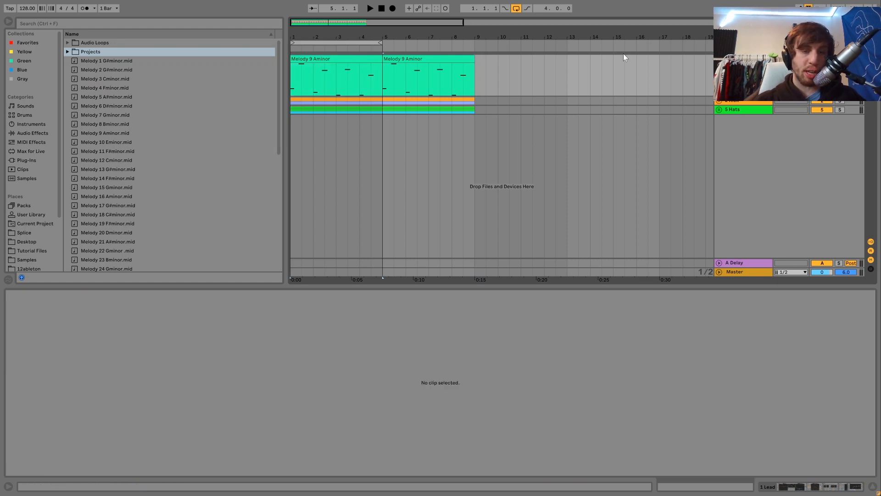
{"action": "left_click", "coordinate": [458, 61]}
{"action": "left_click", "coordinate": [364, 60], "text": "shift"}
{"action": "key", "text": "ctrl+l"}
{"action": "key", "text": "space"}
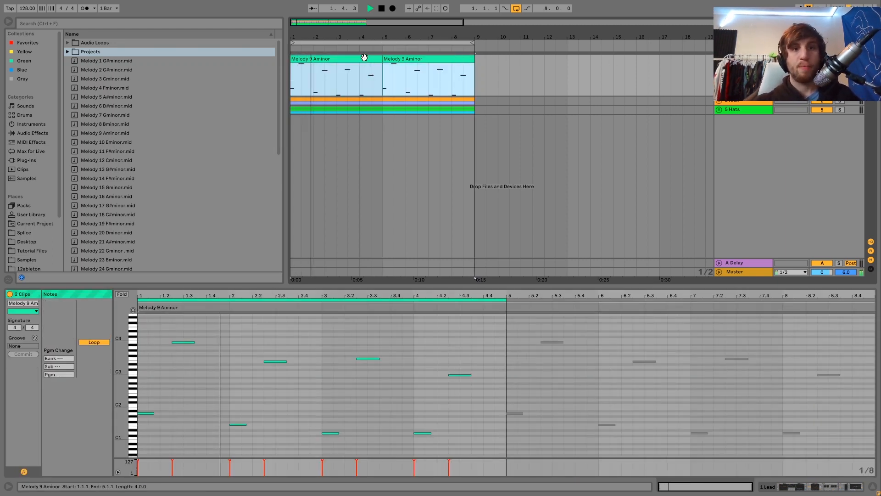
{"action": "left_click", "coordinate": [122, 294]}
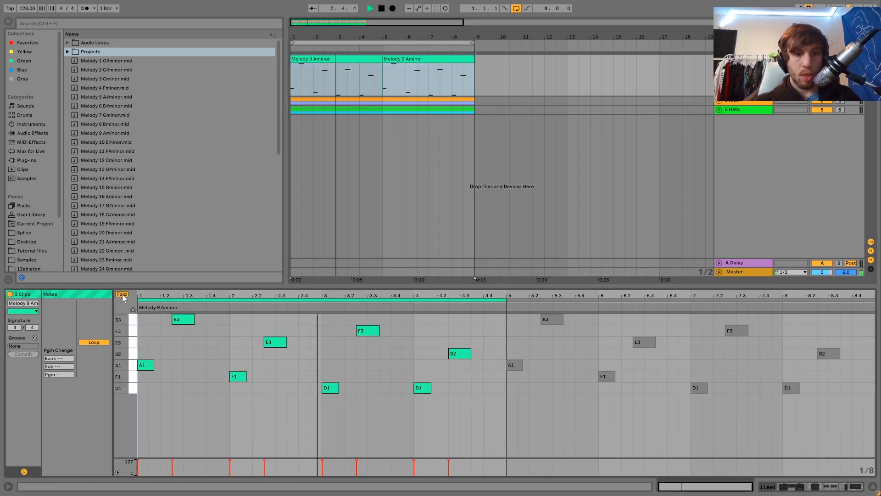
Stop the looped Melody 9 Aminor playback and play its opening bars again.
{"action": "left_click", "coordinate": [194, 360]}
{"action": "key", "text": "space"}
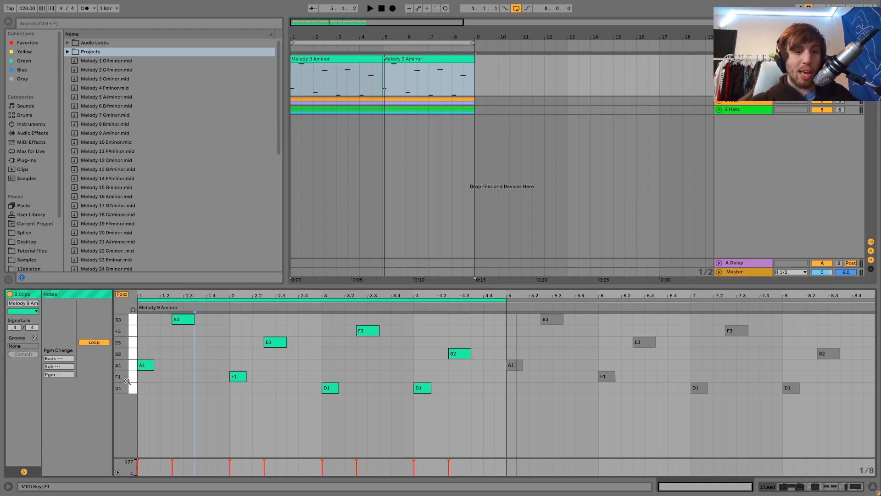
{"action": "key", "text": "space"}
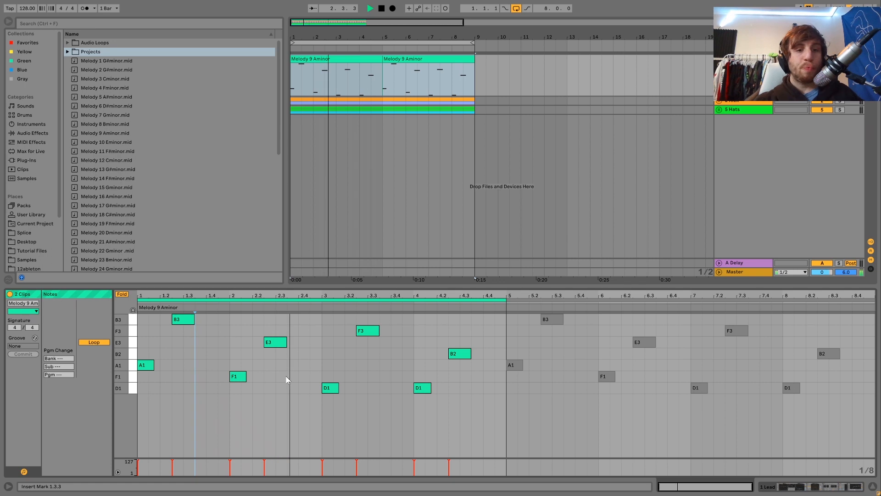
{"action": "key", "text": "space"}
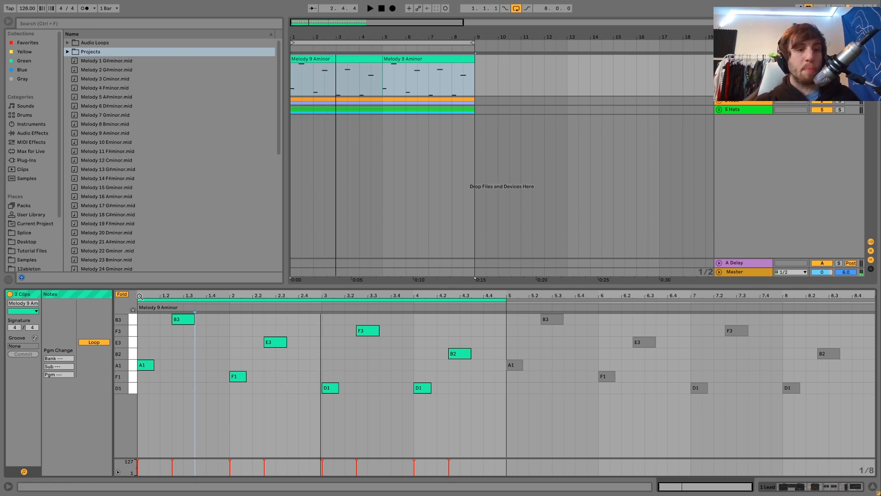
Unfold the piano roll to show all pitches and turn on note preview in the MIDI editor.
{"action": "left_click", "coordinate": [124, 294]}
{"action": "left_click", "coordinate": [133, 310]}
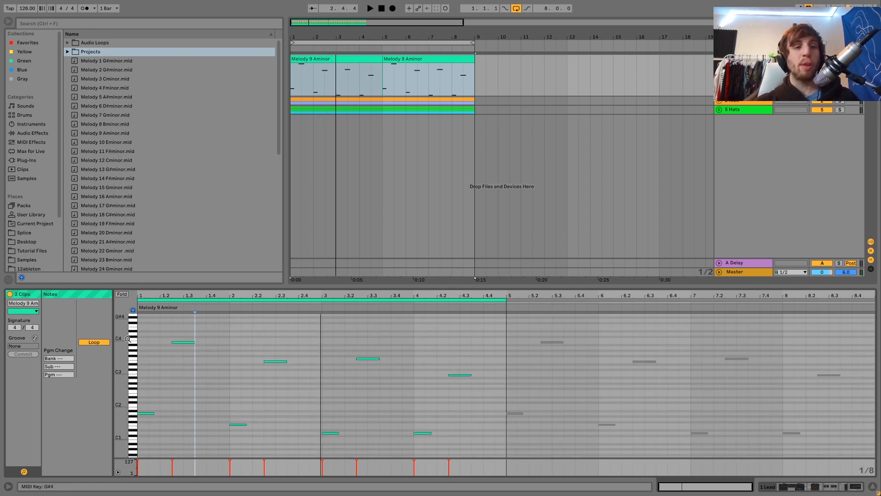
{"action": "left_click_drag", "start_coordinate": [121, 382], "coordinate": [129, 379]}
Try the melody's B3 note two octaves lower at B1 beside the opening A1 note, and raise it back to B3.
{"action": "left_click", "coordinate": [148, 415]}
{"action": "left_click", "coordinate": [184, 330]}
{"action": "key", "text": "shift+Down"}
{"action": "key", "text": "shift+Down"}
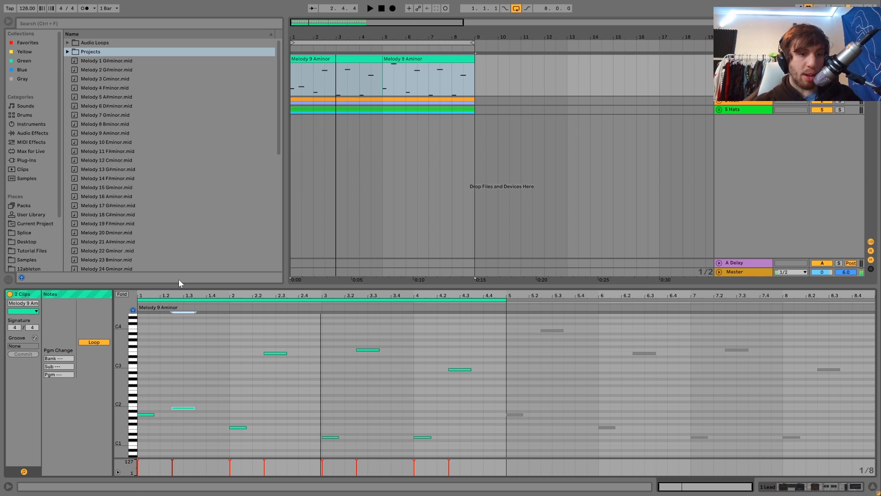
{"action": "left_click", "coordinate": [144, 401]}
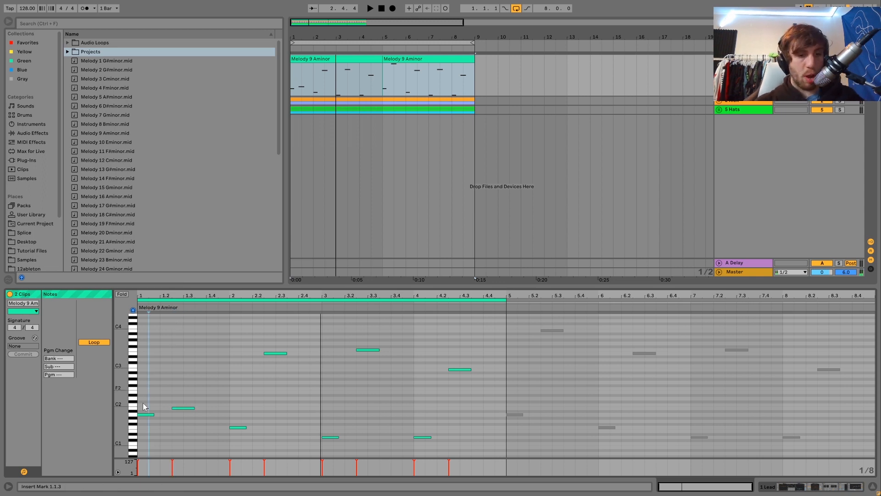
{"action": "left_click", "coordinate": [175, 420]}
{"action": "left_click", "coordinate": [182, 407]}
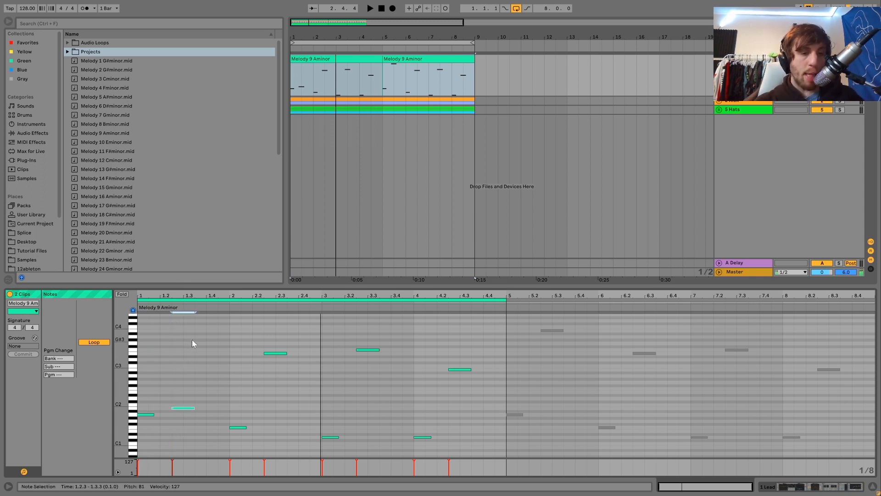
{"action": "key", "text": "shift+Up"}
{"action": "key", "text": "shift+Up"}
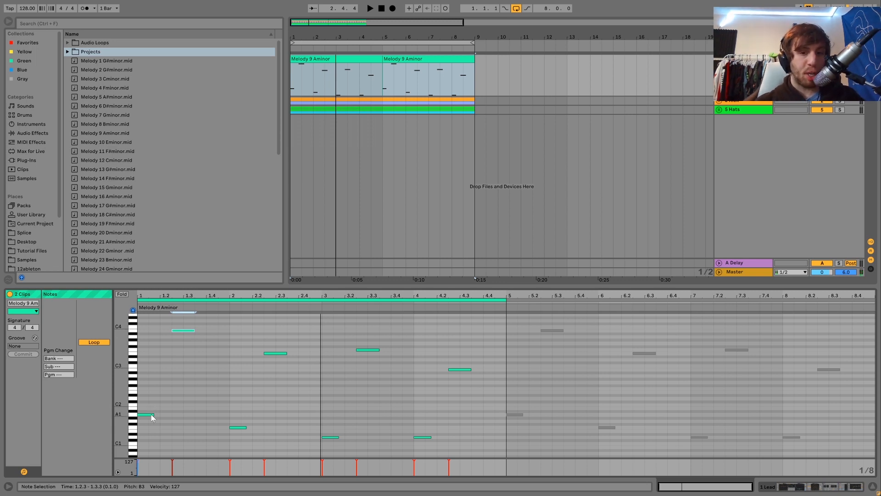
Try C4 in place of the B3 note in bar 1, return it to B3, and play both versions.
{"action": "key", "text": "Up"}
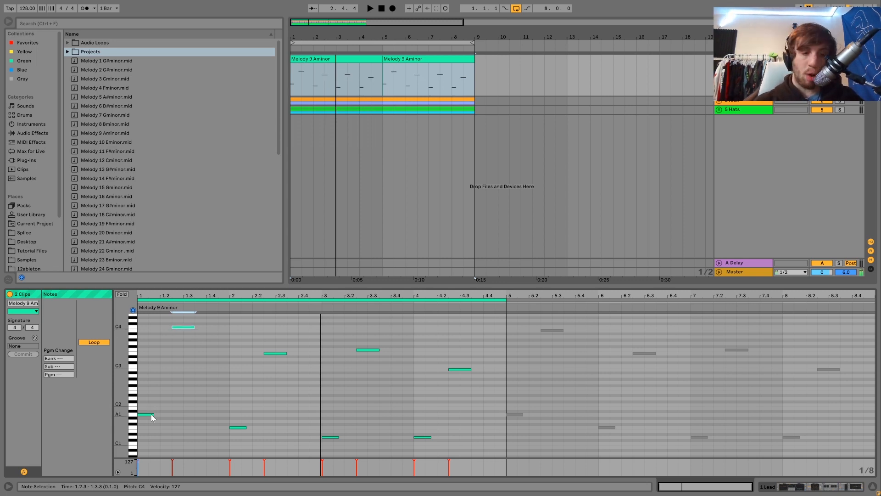
{"action": "key", "text": "space"}
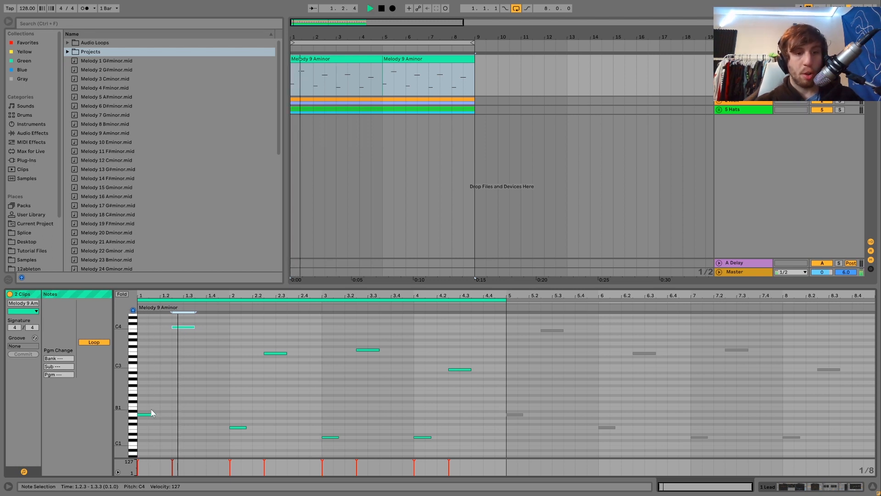
{"action": "key", "text": "space"}
{"action": "key", "text": "Down"}
{"action": "key", "text": "space"}
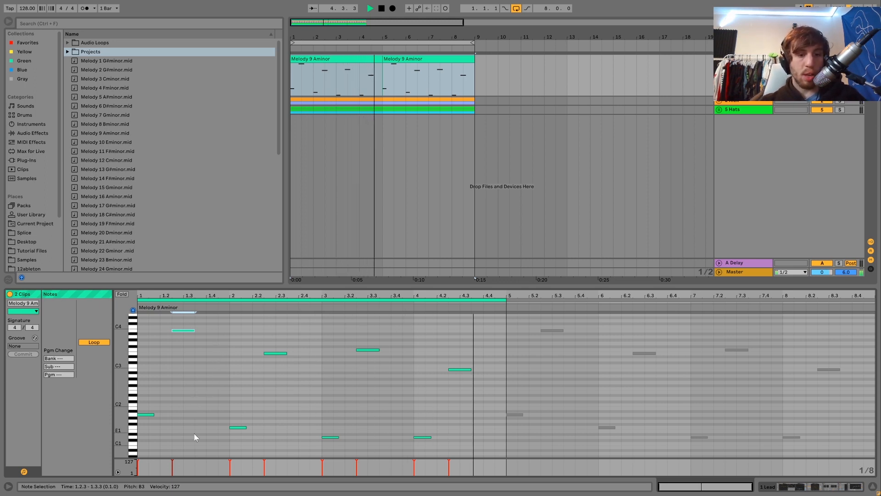
{"action": "key", "text": "space"}
Audition the bass notes D1, F1 and A1 individually, and play the melody through bars 1 to 4.
{"action": "left_click_drag", "start_coordinate": [116, 415], "coordinate": [133, 409]}
{"action": "left_click", "coordinate": [330, 409]}
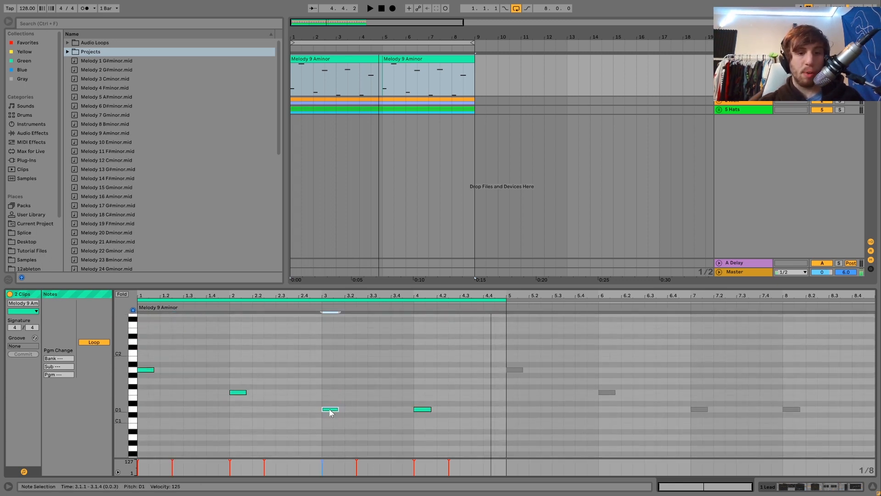
{"action": "left_click", "coordinate": [238, 392]}
{"action": "left_click", "coordinate": [144, 370]}
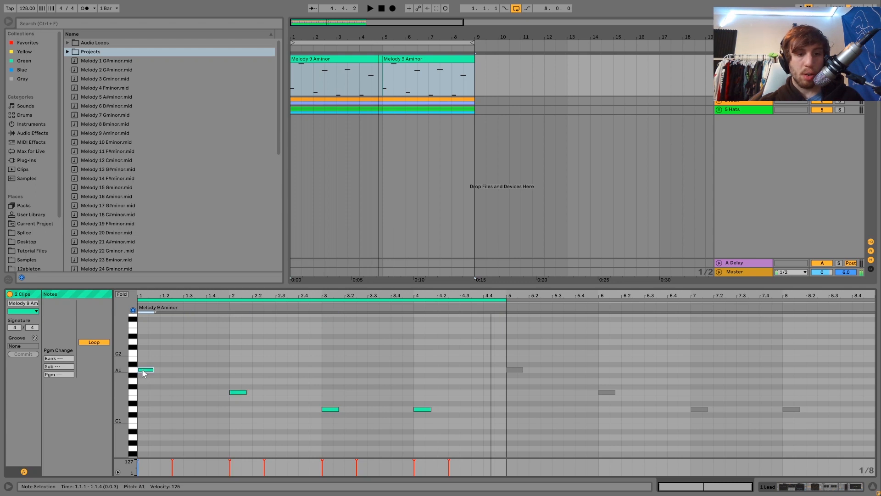
{"action": "left_click", "coordinate": [330, 409]}
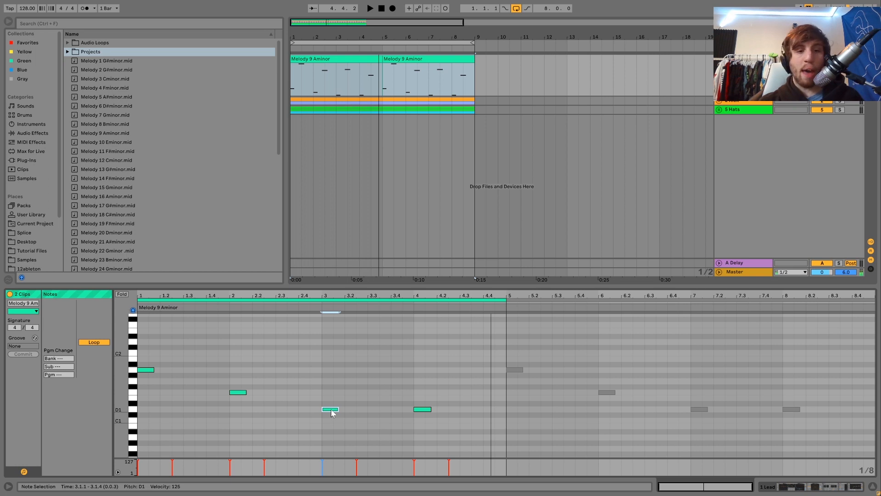
{"action": "left_click", "coordinate": [237, 392]}
{"action": "left_click", "coordinate": [146, 370]}
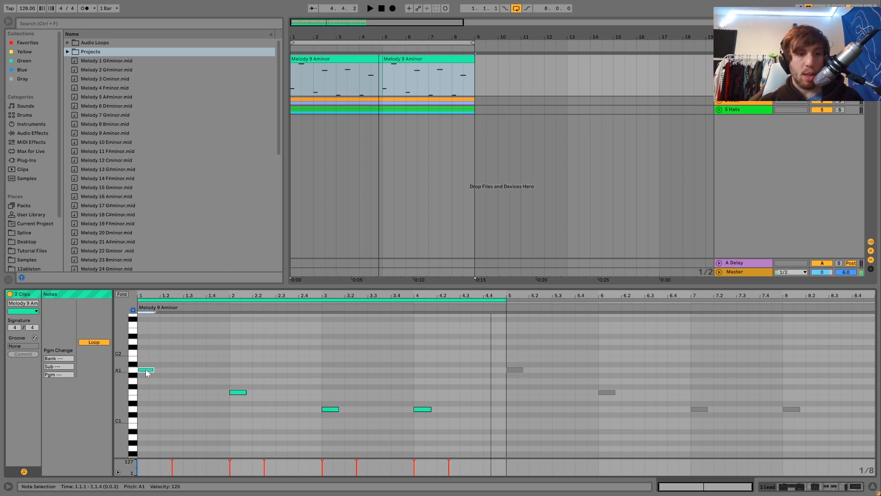
{"action": "key", "text": "space"}
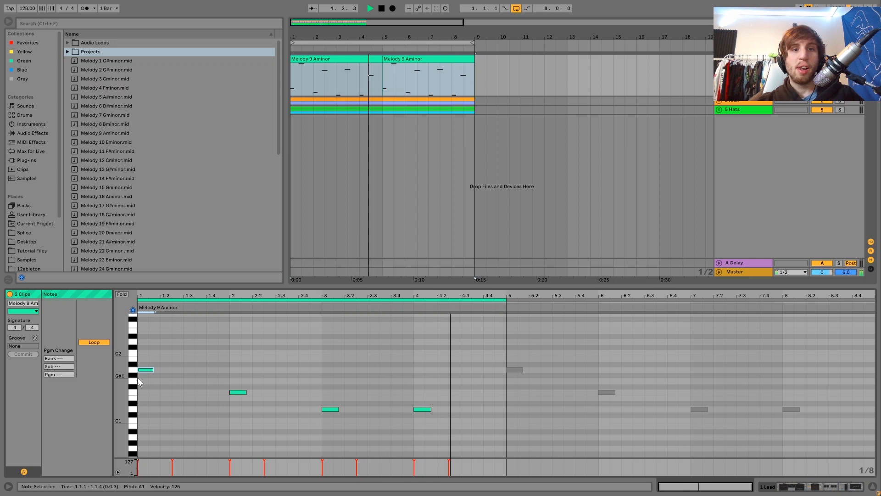
{"action": "key", "text": "space"}
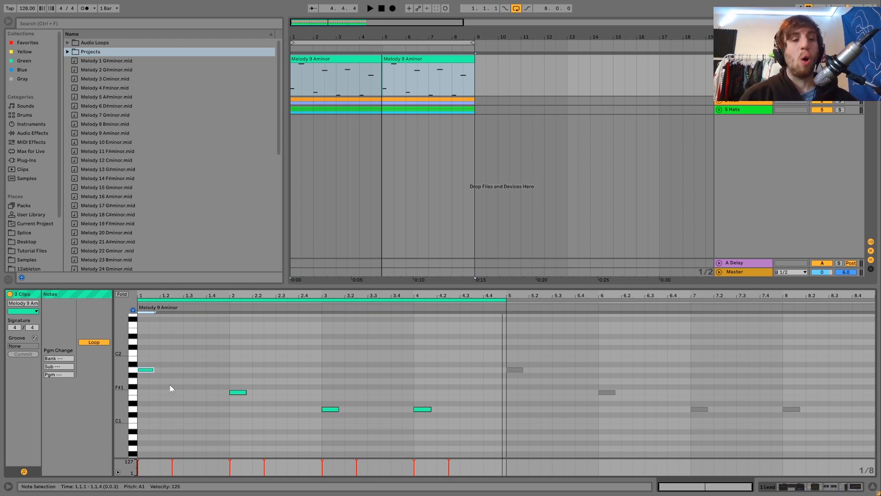
Add a short E2 note above the opening A1 and a short C2 note at the start of bar 2, and play the result.
{"action": "scroll", "coordinate": [170, 385], "scroll_direction": "up", "scroll_amount": 5}
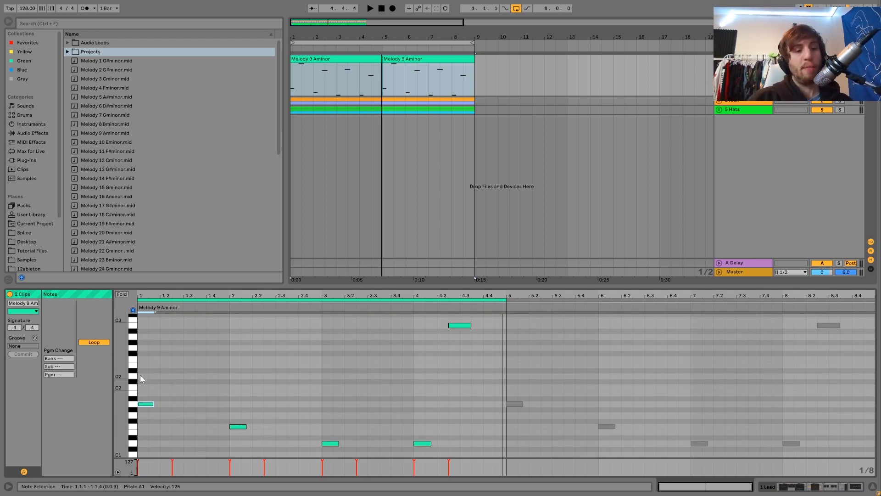
{"action": "double_click", "coordinate": [142, 365]}
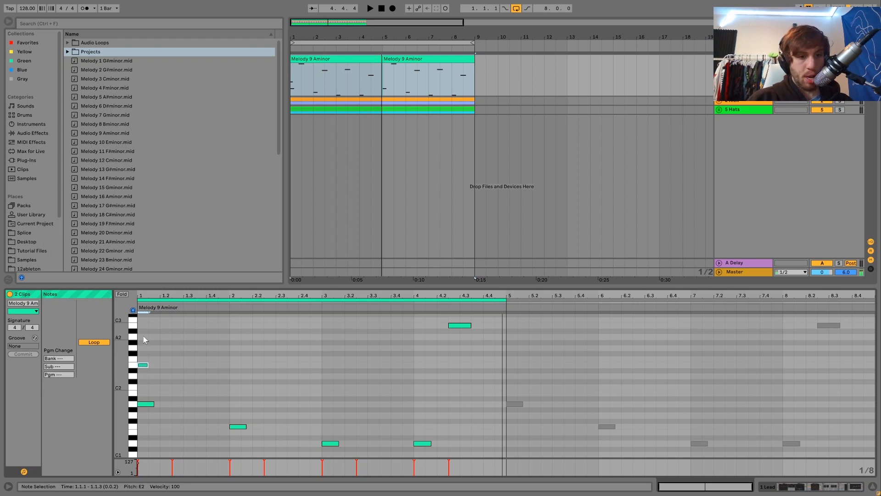
{"action": "left_click", "coordinate": [232, 395]}
{"action": "double_click", "coordinate": [232, 392]}
{"action": "scroll", "coordinate": [234, 389], "scroll_direction": "up", "scroll_amount": 15}
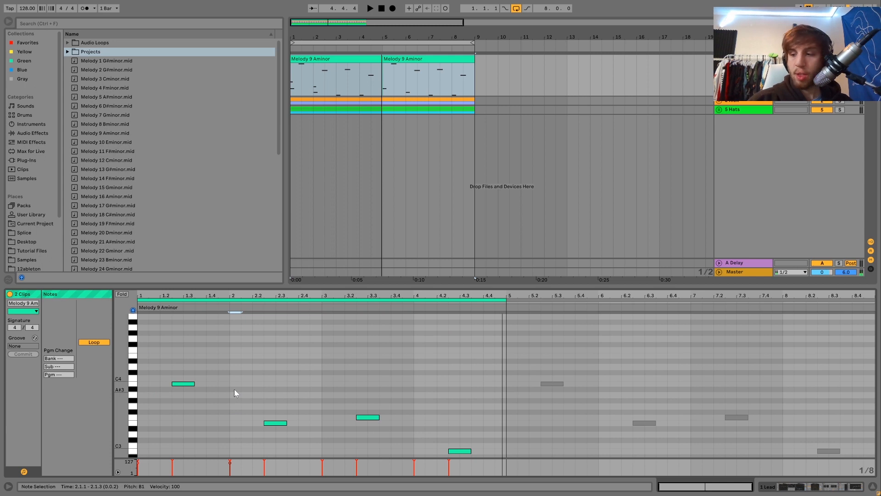
{"action": "key", "text": "Up"}
{"action": "key", "text": "space"}
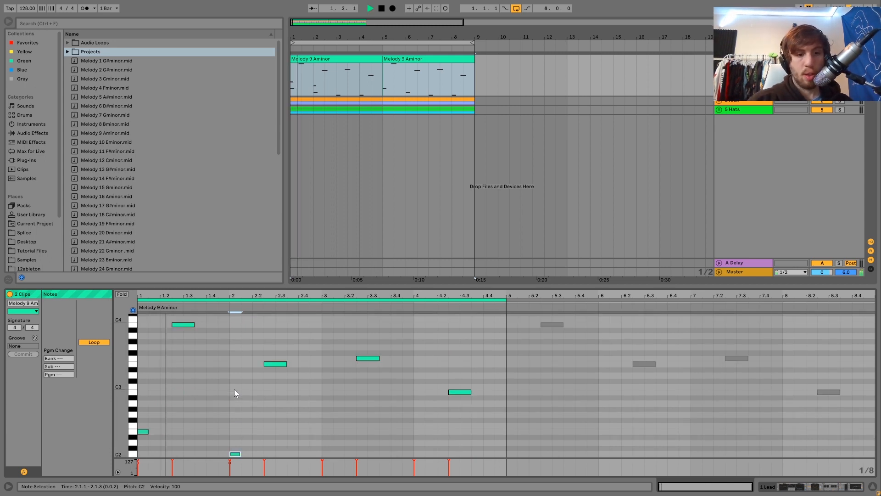
{"action": "scroll", "coordinate": [234, 392], "scroll_direction": "down", "scroll_amount": 2}
{"action": "scroll", "coordinate": [172, 395], "scroll_direction": "up", "scroll_amount": 3}
{"action": "key", "text": "space"}
Delete the added E2 and C2 notes from bars 1 and 2.
{"action": "scroll", "coordinate": [150, 449], "scroll_direction": "down", "scroll_amount": 4}
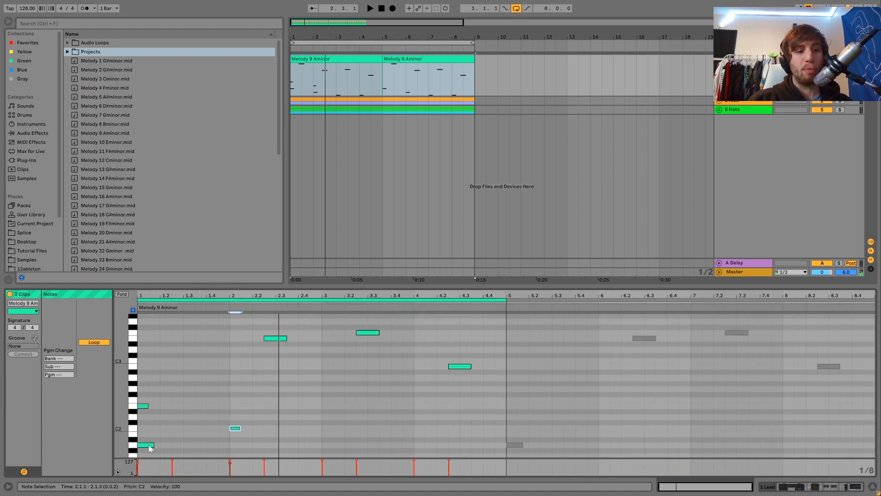
{"action": "scroll", "coordinate": [265, 403], "scroll_direction": "down", "scroll_amount": 4}
{"action": "left_click_drag", "start_coordinate": [256, 395], "coordinate": [149, 357]}
{"action": "key", "text": "equal"}
{"action": "key", "text": "Delete"}
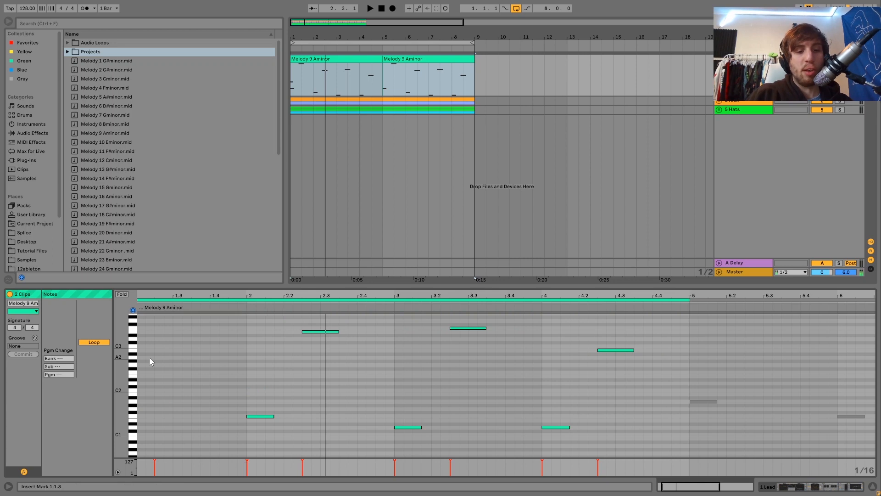
{"action": "key", "text": "ctrl+z"}
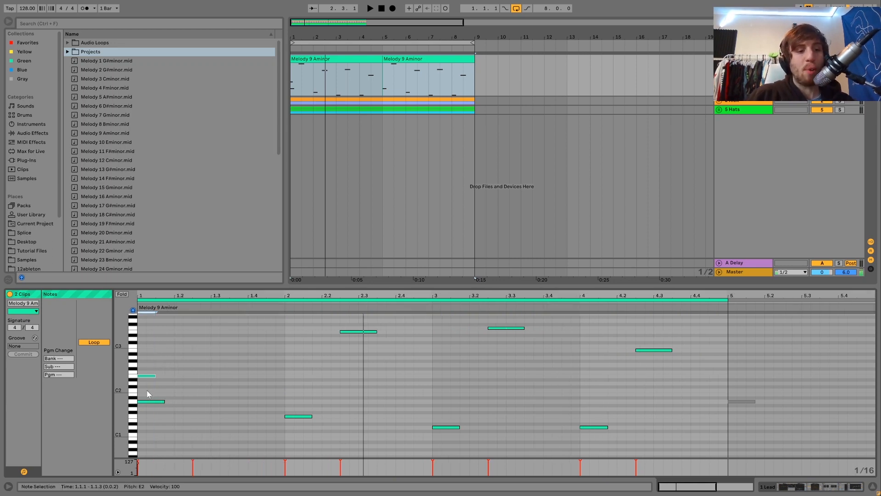
{"action": "key", "text": "Delete"}
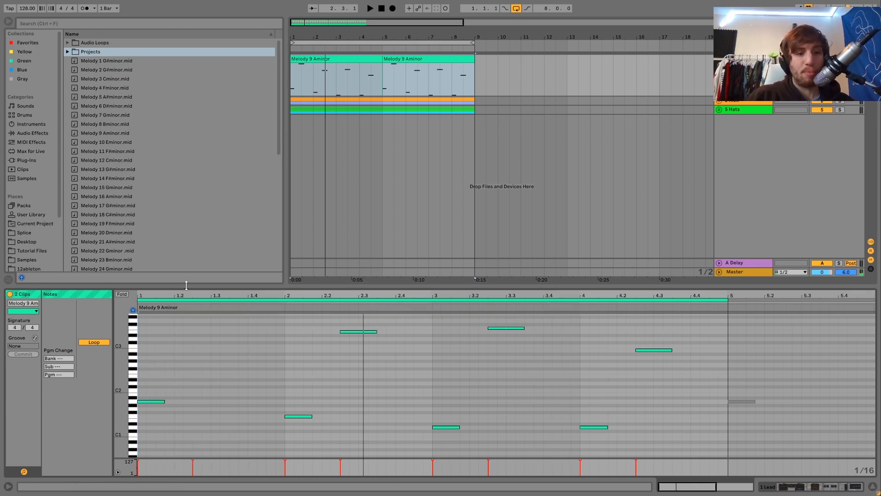
Play the looped Melody 9 Aminor clips from bar 1 again without the added notes.
{"action": "left_click_drag", "start_coordinate": [189, 295], "coordinate": [189, 280]}
{"action": "key", "text": "space"}
{"action": "scroll", "coordinate": [200, 348], "scroll_direction": "up", "scroll_amount": 10}
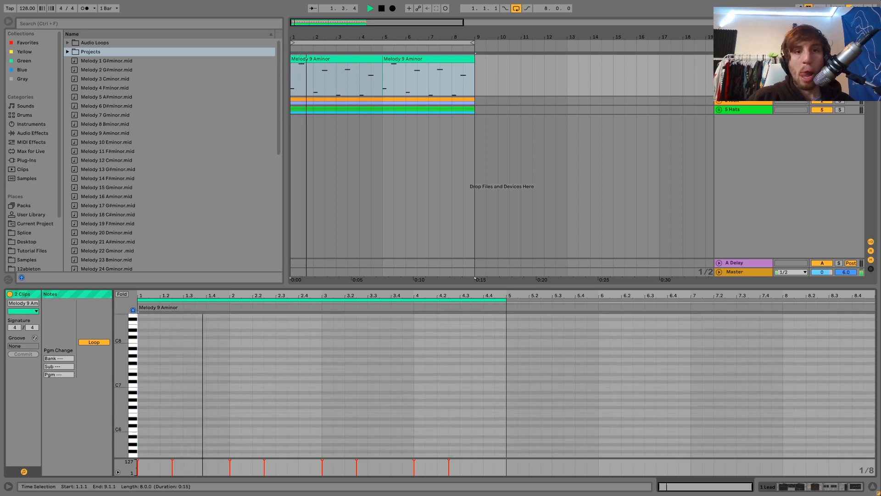
{"action": "key", "text": "space"}
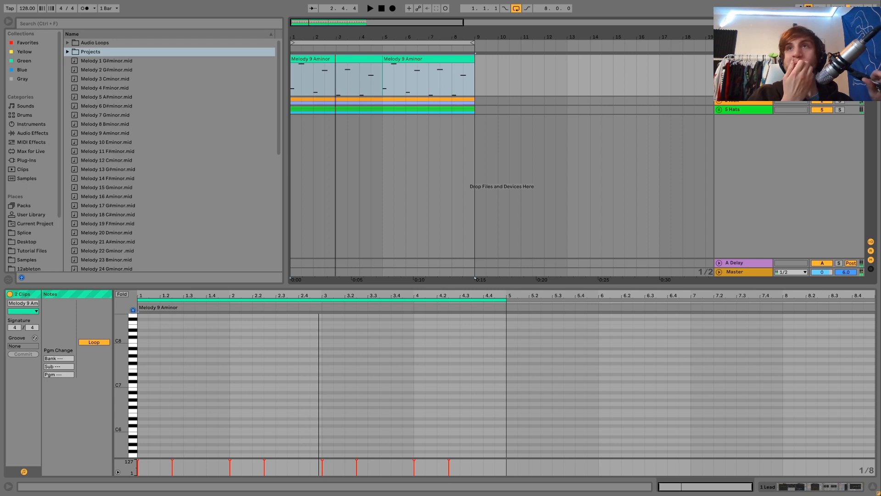
{"action": "key", "text": "space"}
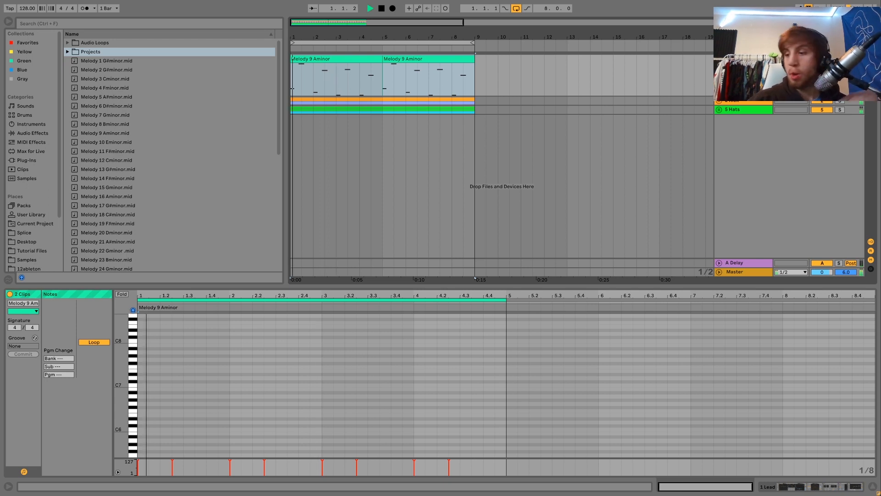
Show the device chain of the Kick track and that of the Lead track, with playback stopped.
{"action": "left_click", "coordinate": [743, 102]}
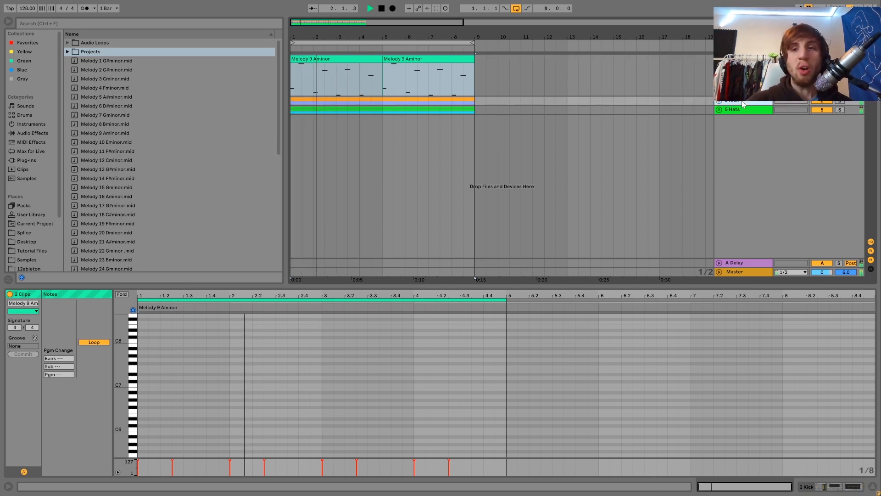
{"action": "double_click", "coordinate": [742, 101]}
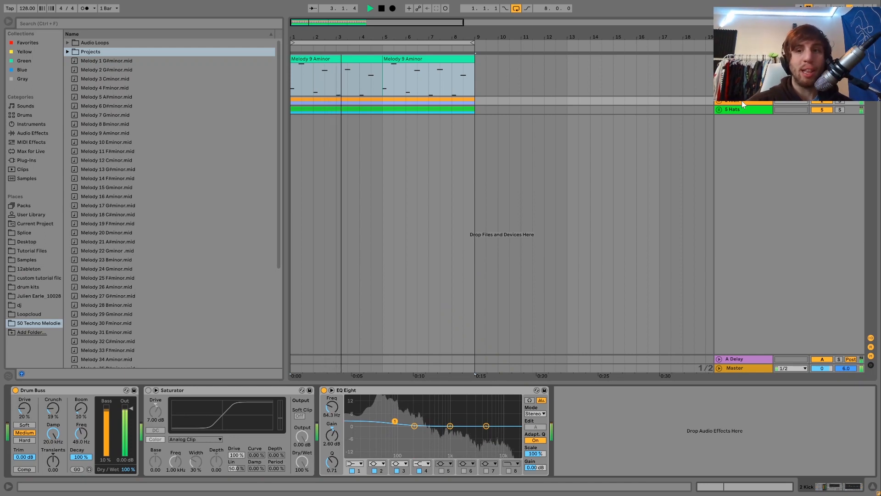
{"action": "key", "text": "space"}
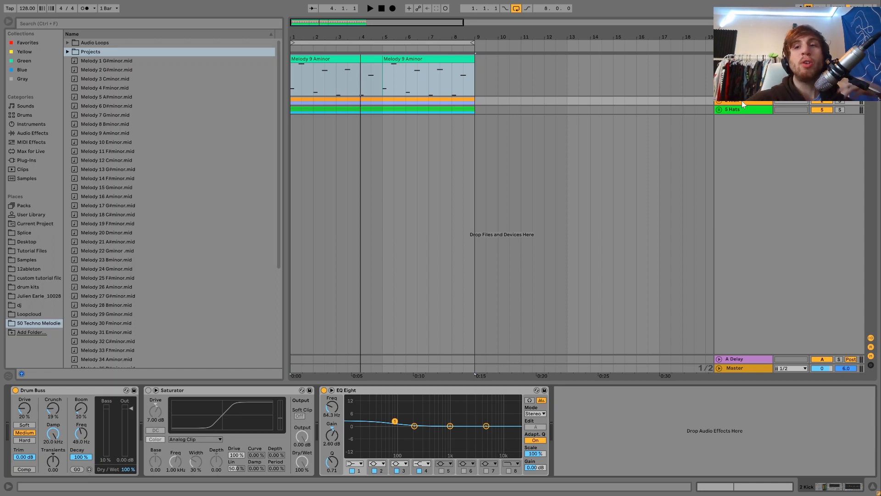
{"action": "left_click", "coordinate": [742, 60]}
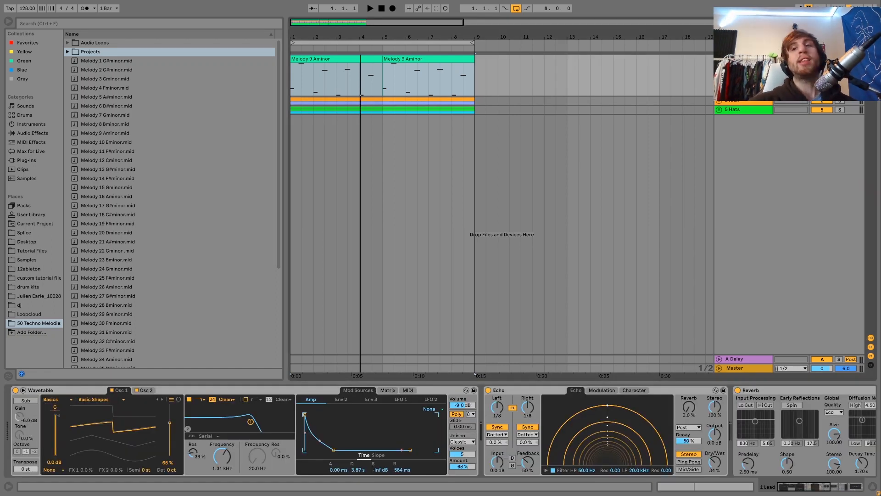
Open only the first Melody 9 Aminor clip in the piano roll and play it from bar 1.
{"action": "left_click", "coordinate": [369, 57]}
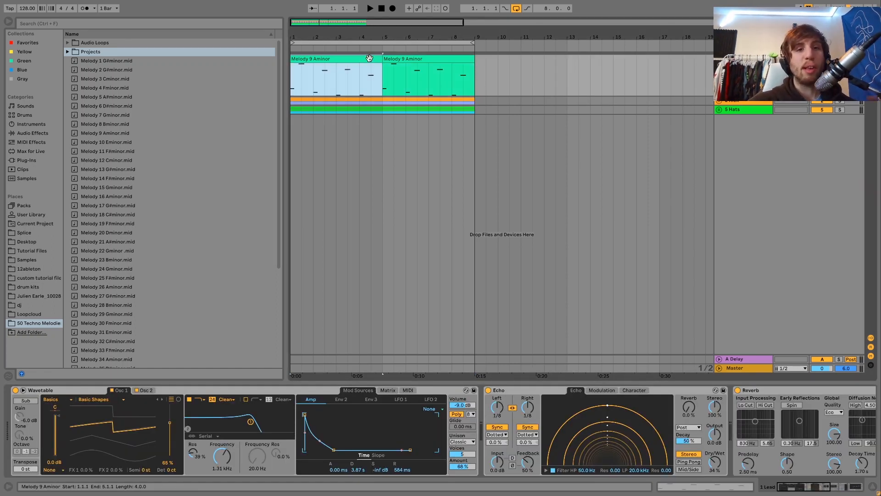
{"action": "double_click", "coordinate": [370, 58]}
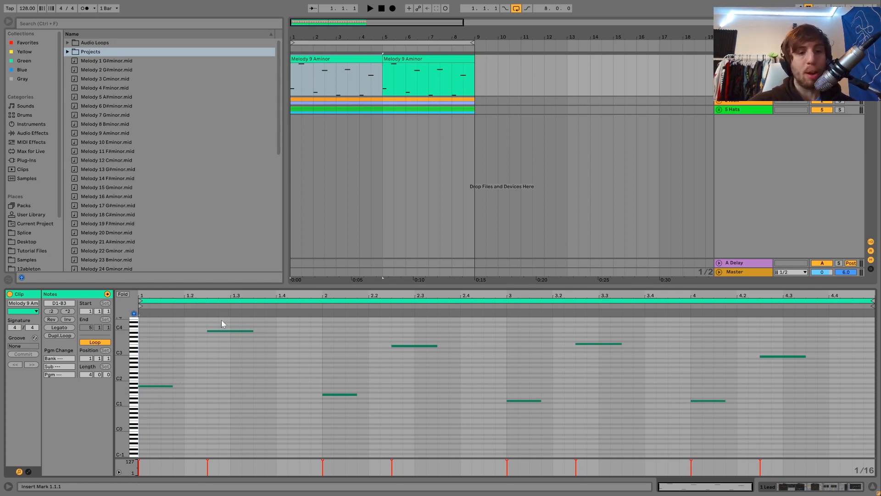
{"action": "key", "text": "space"}
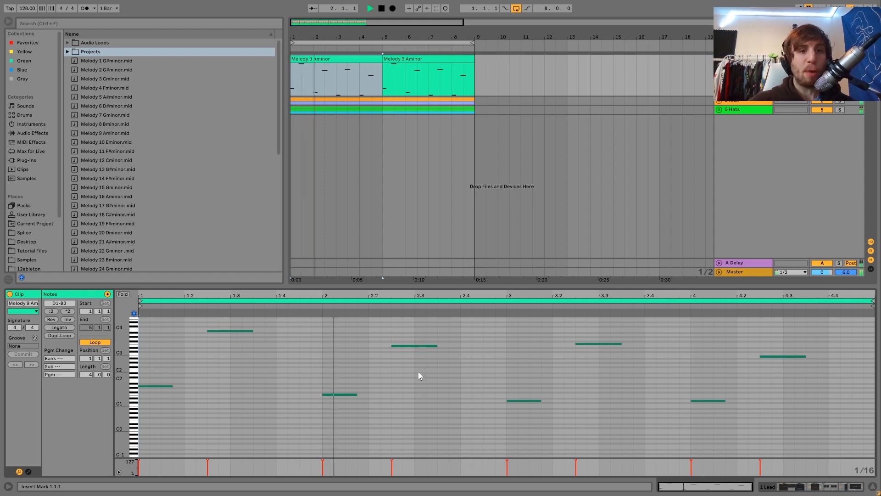
Play the first Melody 9 Aminor clip again from bar 1 with its piano roll open.
{"action": "key", "text": "space"}
{"action": "key", "text": "space"}
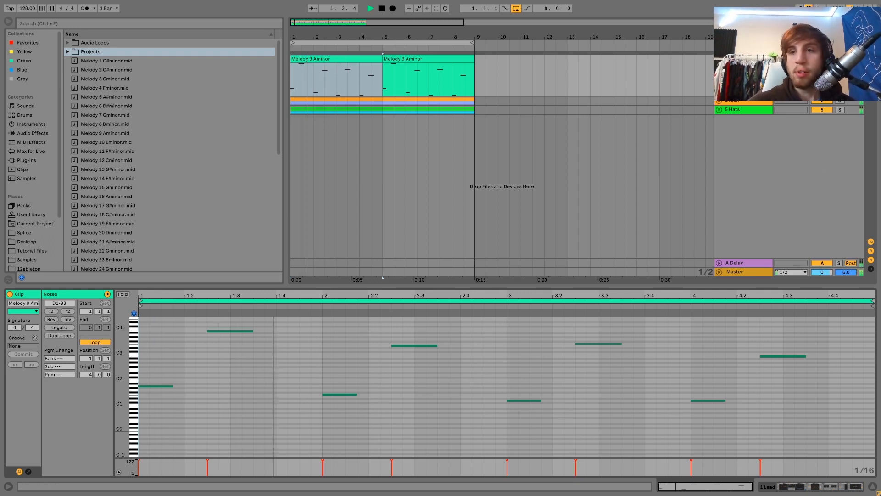
{"action": "key", "text": "shift+Tab"}
{"action": "double_click", "coordinate": [339, 59]}
{"action": "key", "text": "space"}
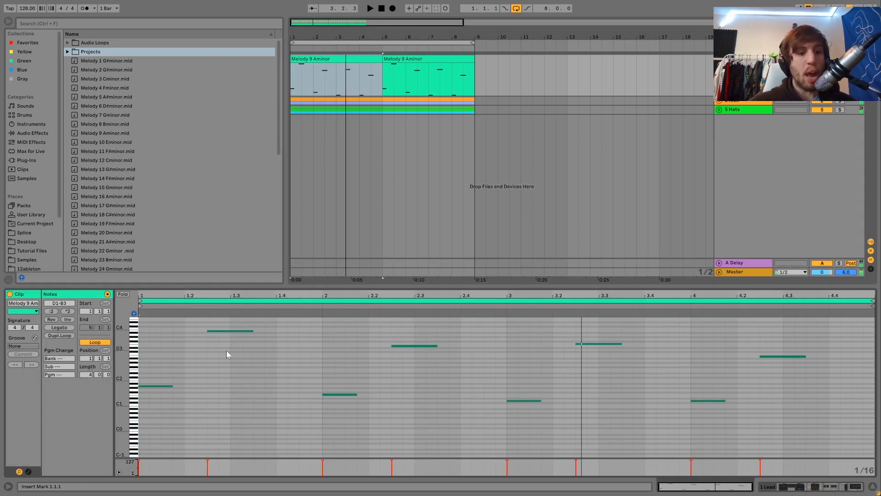
Add a short E2 note at 1.2.1 and a C3 note at 1.1.3, and play the clip.
{"action": "double_click", "coordinate": [188, 371]}
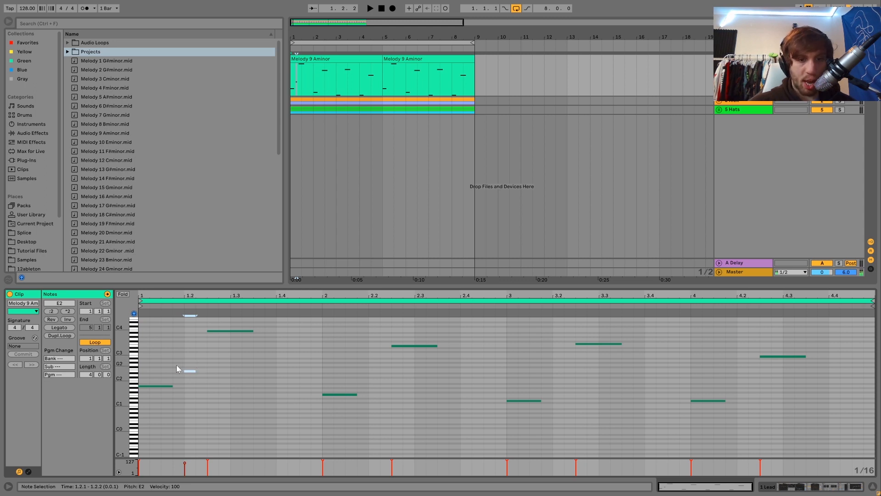
{"action": "double_click", "coordinate": [165, 354]}
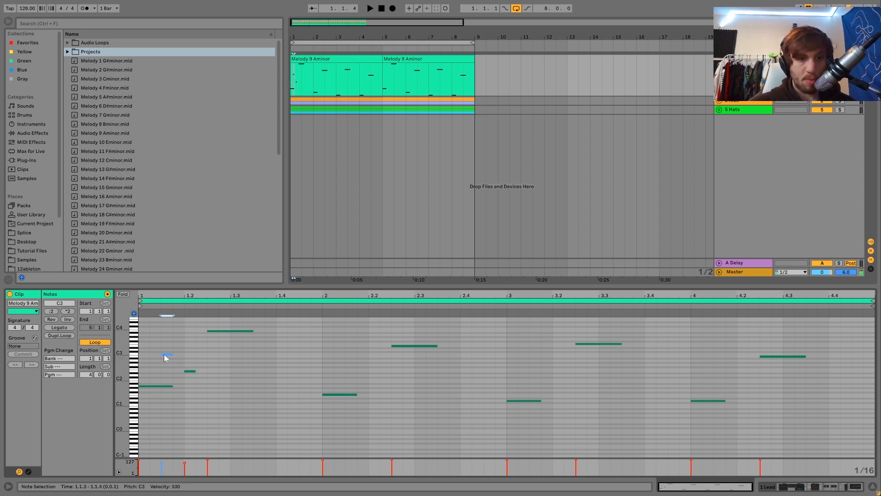
{"action": "key", "text": "space"}
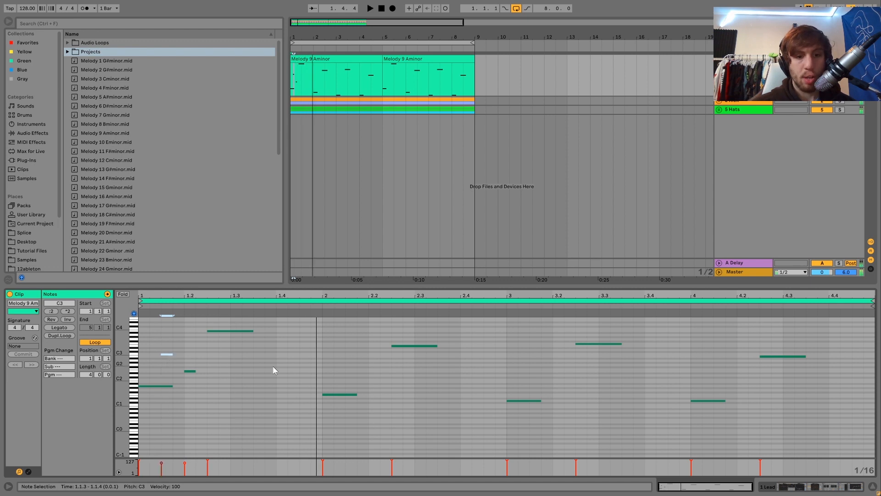
Duplicate the added C3 and E2 pair into bars 2, 3 and 4, and play the melody.
{"action": "left_click_drag", "start_coordinate": [164, 345], "coordinate": [349, 378]}
{"action": "key", "text": "ctrl+d"}
{"action": "key", "text": "ctrl+d"}
{"action": "key", "text": "ctrl+d"}
{"action": "key", "text": "space"}
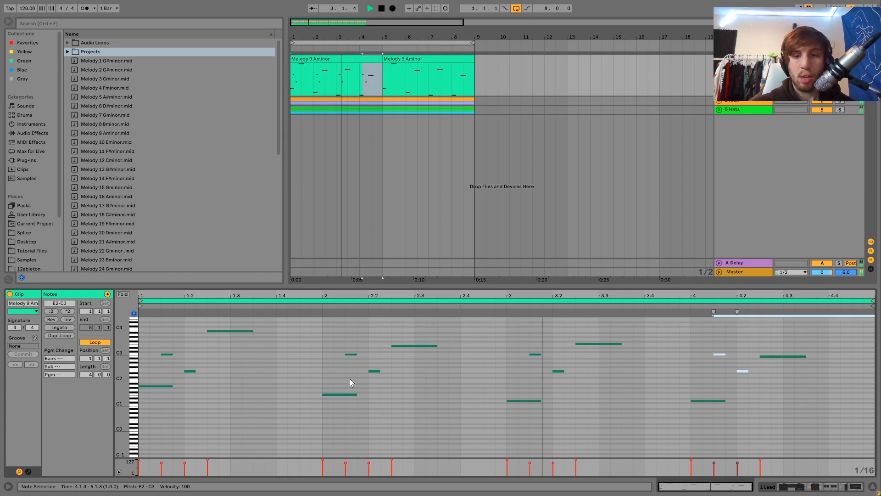
Stop playback and undo all the added C3 and E2 notes.
{"action": "key", "text": "space"}
{"action": "key", "text": "ctrl+z"}
{"action": "key", "text": "ctrl+z"}
{"action": "key", "text": "ctrl+z"}
{"action": "key", "text": "ctrl+z"}
Play the original melody from 1.2.1 and show the Lead track's device chain.
{"action": "left_click", "coordinate": [194, 398]}
{"action": "key", "text": "plus"}
{"action": "key", "text": "space"}
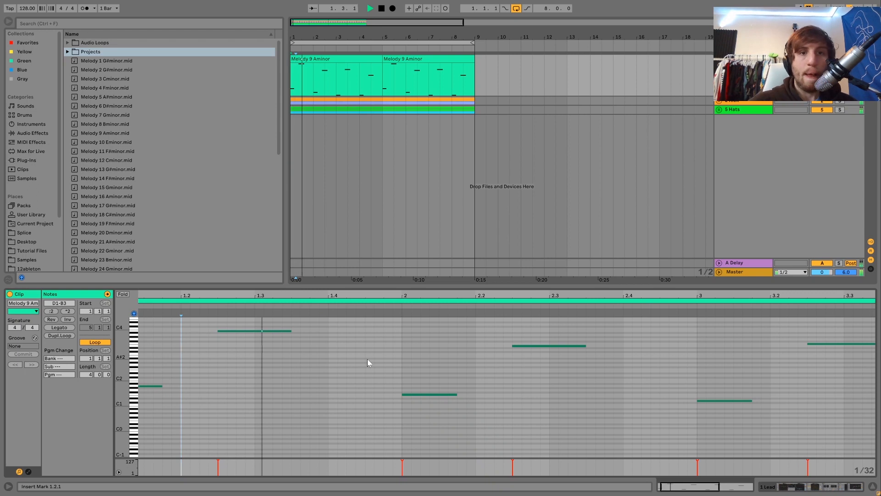
{"action": "key", "text": "shift+Tab"}
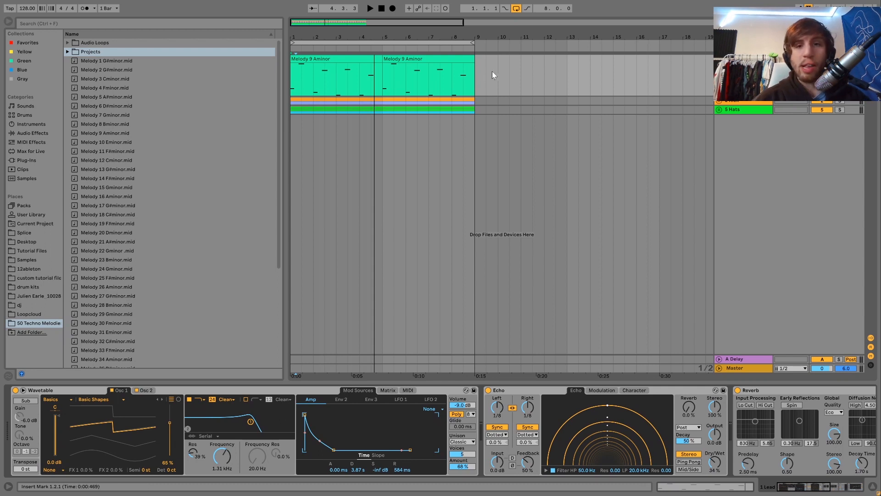
Create an empty MIDI clip over bars 9 and 10 of the Lead track and enter one A2 followed by three C3 sixteenth notes.
{"action": "left_click_drag", "start_coordinate": [477, 82], "coordinate": [523, 81]}
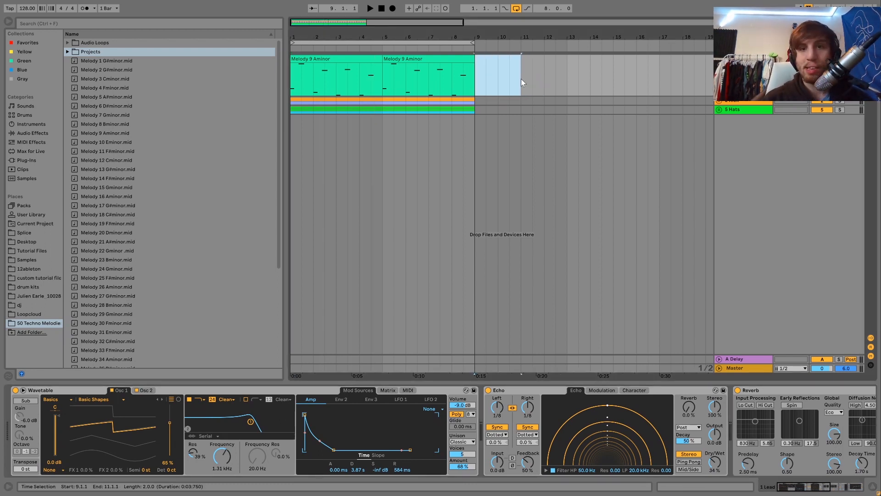
{"action": "key", "text": "ctrl+shift+m"}
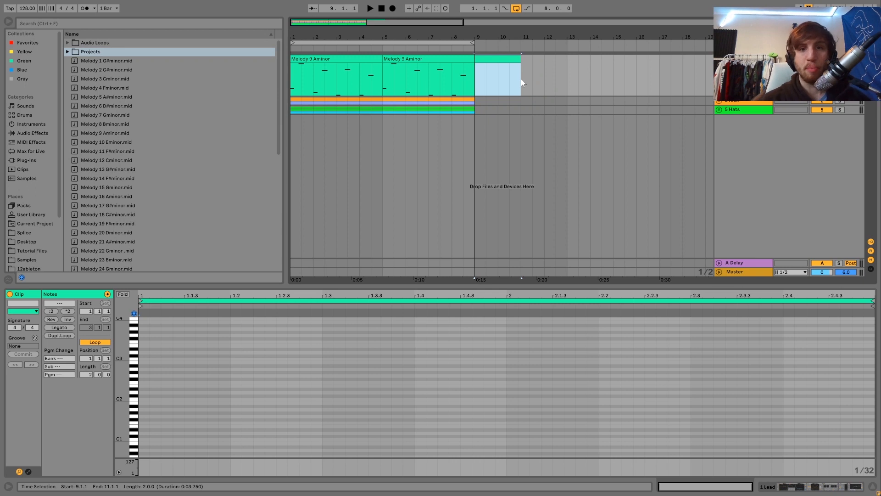
{"action": "double_click", "coordinate": [142, 369]}
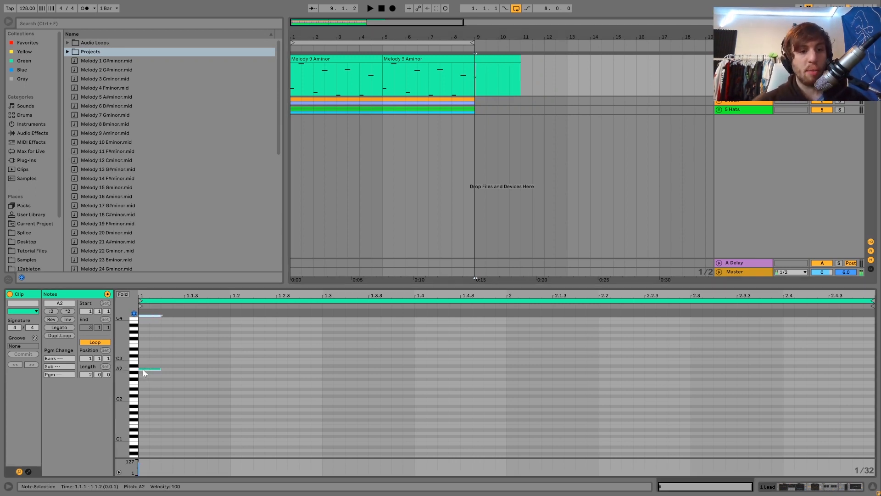
{"action": "key", "text": "ctrl+d"}
{"action": "key", "text": "Up"}
{"action": "key", "text": "Up"}
{"action": "key", "text": "Up"}
{"action": "key", "text": "ctrl+d"}
{"action": "key", "text": "ctrl+d"}
Duplicate the four-note phrase to start at 1.2.3 and lower its last three notes to B2.
{"action": "key", "text": "ctrl+a"}
{"action": "key", "text": "ctrl+d"}
{"action": "key", "text": "Right"}
{"action": "key", "text": "Right"}
{"action": "key", "text": "Right"}
{"action": "key", "text": "Right"}
{"action": "left_click", "coordinate": [312, 348]}
{"action": "left_click_drag", "start_coordinate": [343, 359], "coordinate": [357, 367]}
{"action": "key", "text": "Down"}
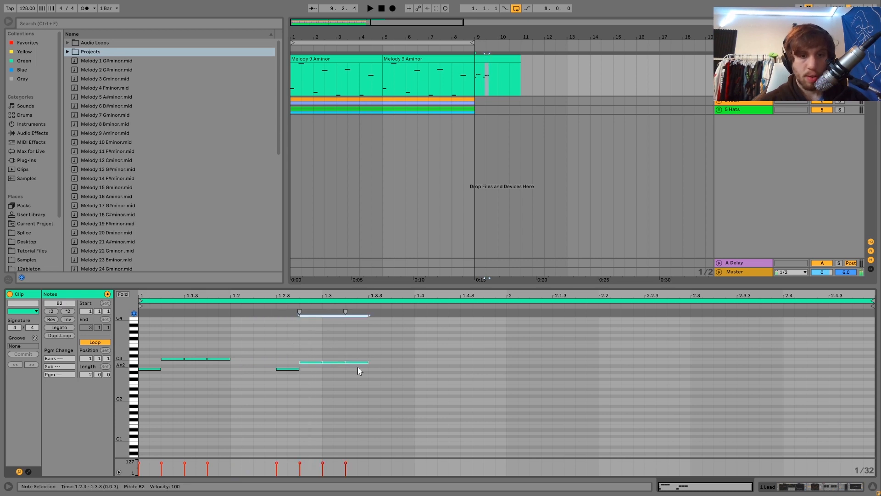
Enter four consecutive A2 sixteenth notes starting at 1.4.
{"action": "double_click", "coordinate": [420, 370]}
{"action": "key", "text": "ctrl+d"}
{"action": "key", "text": "ctrl+z"}
{"action": "key", "text": "shift+Right"}
{"action": "key", "text": "ctrl+d"}
{"action": "key", "text": "ctrl+d"}
{"action": "key", "text": "ctrl+d"}
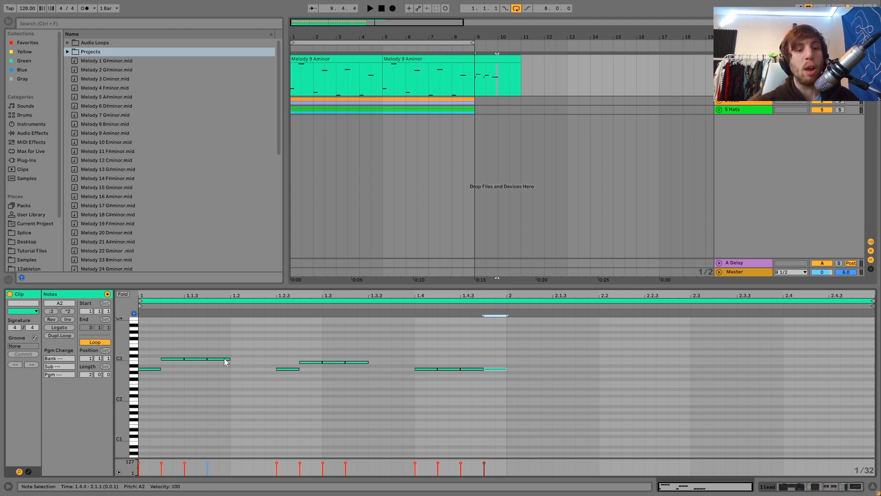
Shorten all notes in the new clip slightly to leave small gaps, and play it from bar 9.
{"action": "key", "text": "ctrl+a"}
{"action": "left_click_drag", "start_coordinate": [230, 358], "coordinate": [225, 358]}
{"action": "key", "text": "space"}
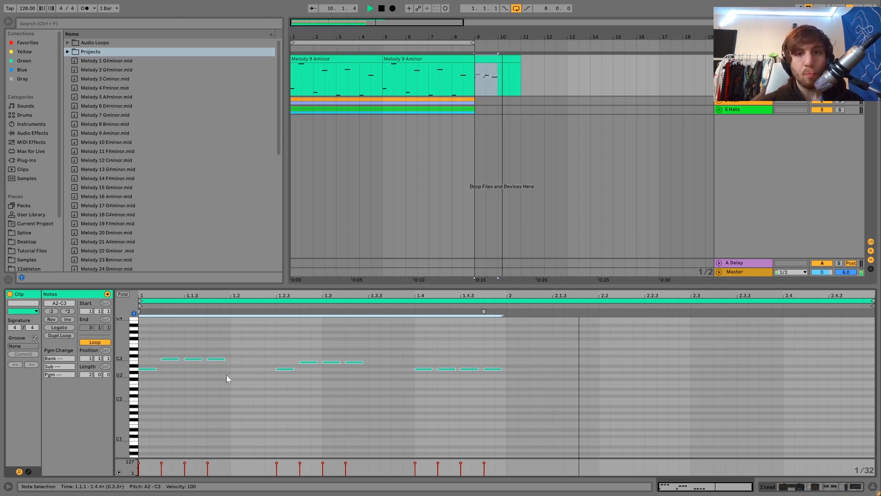
{"action": "key", "text": "space"}
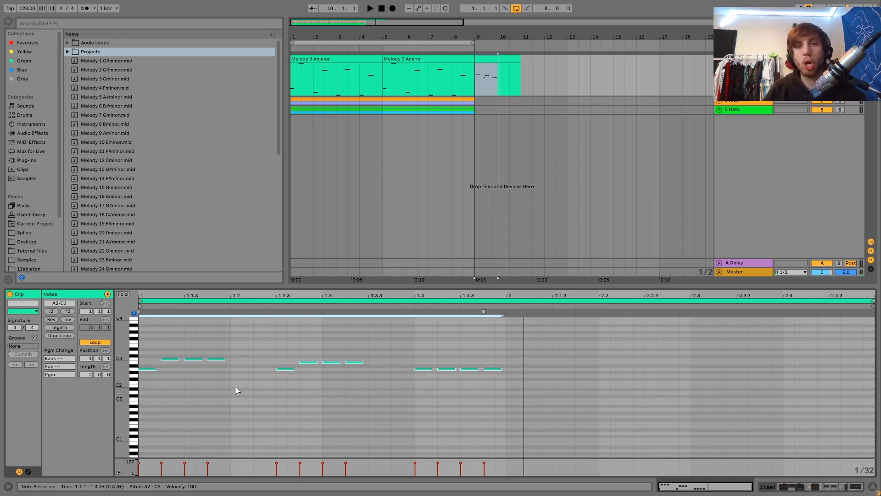
Try raising the note at 1.1.2 to D3 and the note at 1.2.4 to C3.
{"action": "left_click", "coordinate": [170, 359]}
{"action": "scroll", "coordinate": [172, 364], "scroll_direction": "up", "scroll_amount": 5}
{"action": "scroll", "coordinate": [171, 364], "scroll_direction": "down", "scroll_amount": 3}
{"action": "key", "text": "Up"}
{"action": "key", "text": "Up"}
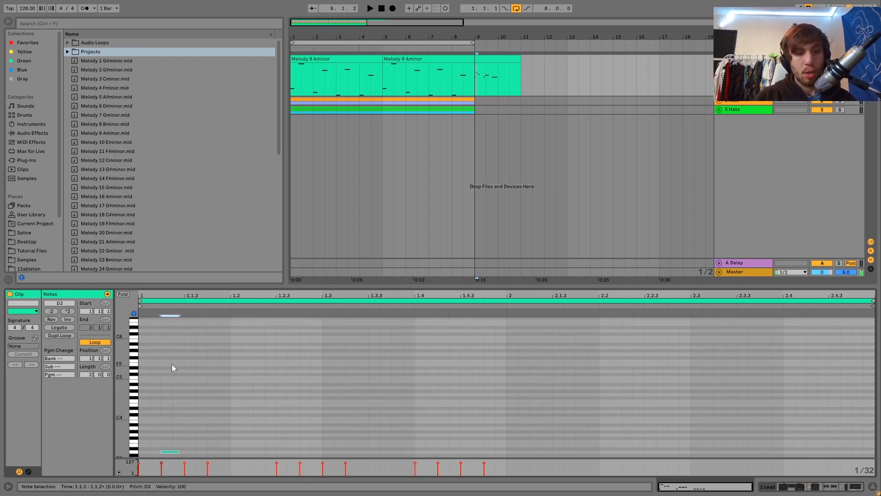
{"action": "scroll", "coordinate": [172, 364], "scroll_direction": "down", "scroll_amount": 3}
{"action": "left_click", "coordinate": [306, 403]}
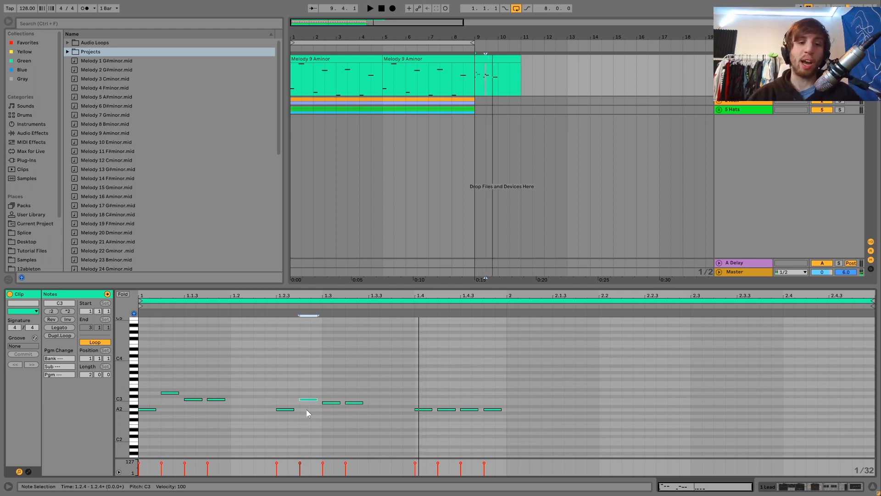
Undo the pitch changes to the notes at 1.1.2 and 1.2.4.
{"action": "key", "text": "ctrl+z"}
{"action": "key", "text": "ctrl+z"}
{"action": "key", "text": "ctrl+z"}
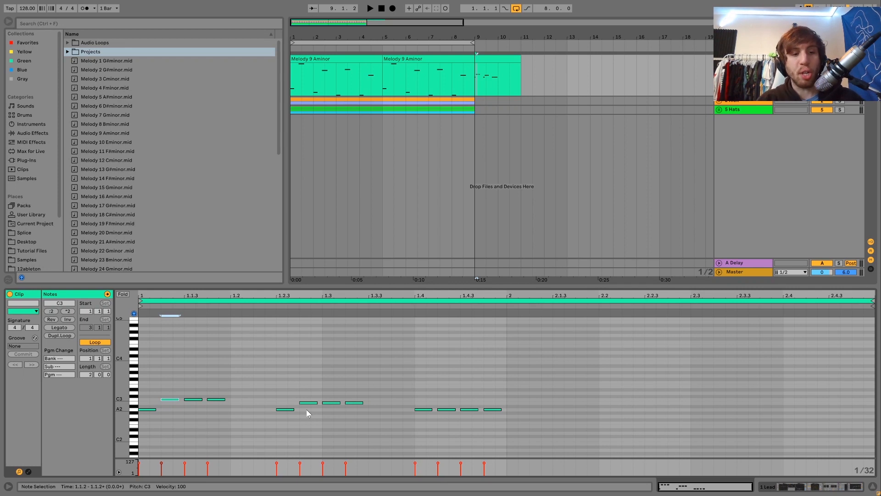
Lower the A2 notes at 1.1.1, 1.2.3 and 1.4.1 by an octave to A1, and play the clip.
{"action": "left_click_drag", "start_coordinate": [121, 403], "coordinate": [117, 392]}
{"action": "left_click", "coordinate": [146, 399]}
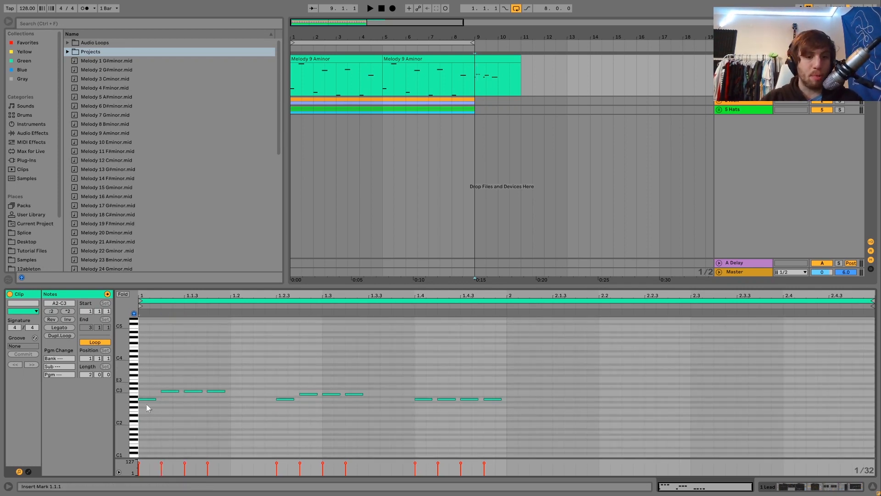
{"action": "left_click_drag", "start_coordinate": [275, 372], "coordinate": [241, 470]}
{"action": "left_click_drag", "start_coordinate": [272, 464], "coordinate": [287, 466]}
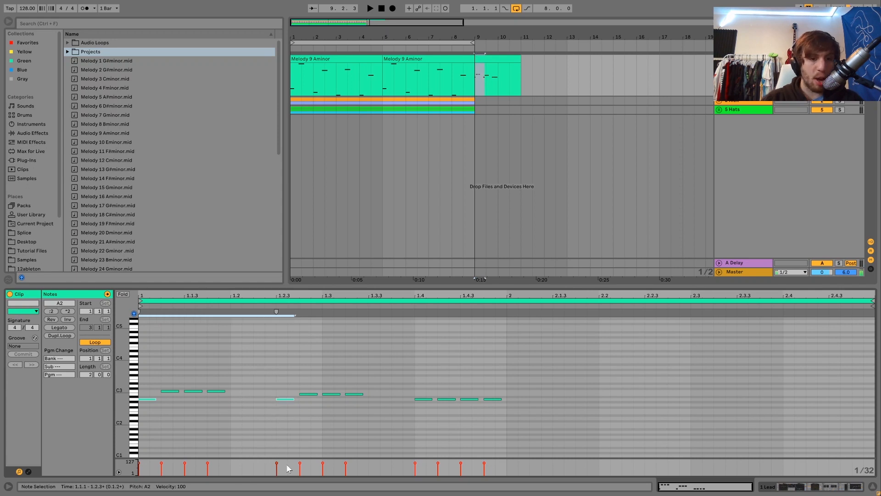
{"action": "left_click_drag", "start_coordinate": [412, 371], "coordinate": [428, 421]}
{"action": "key", "text": "shift+Down"}
{"action": "key", "text": "space"}
{"action": "key", "text": "space"}
Raise the second note of each group by an octave, to C4, B3 and A3.
{"action": "left_click", "coordinate": [426, 435]}
{"action": "left_click_drag", "start_coordinate": [425, 436], "coordinate": [442, 395]}
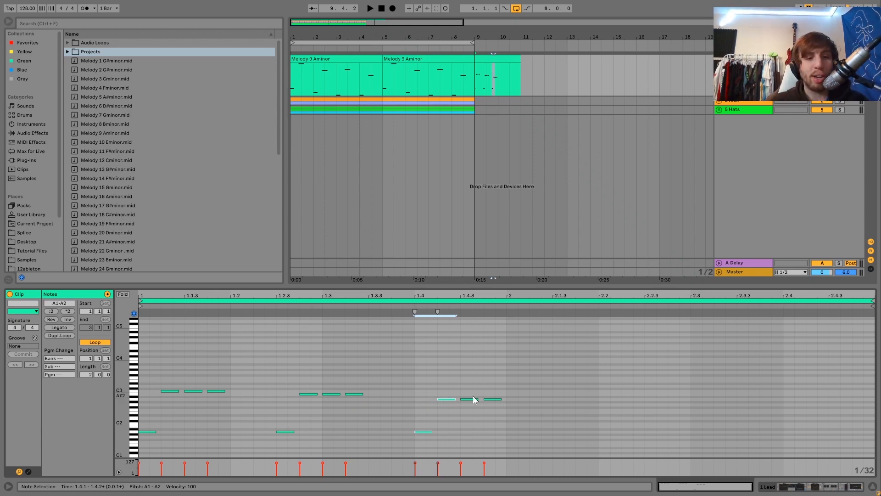
{"action": "left_click_drag", "start_coordinate": [169, 377], "coordinate": [170, 402]}
{"action": "left_click_drag", "start_coordinate": [305, 374], "coordinate": [306, 404]}
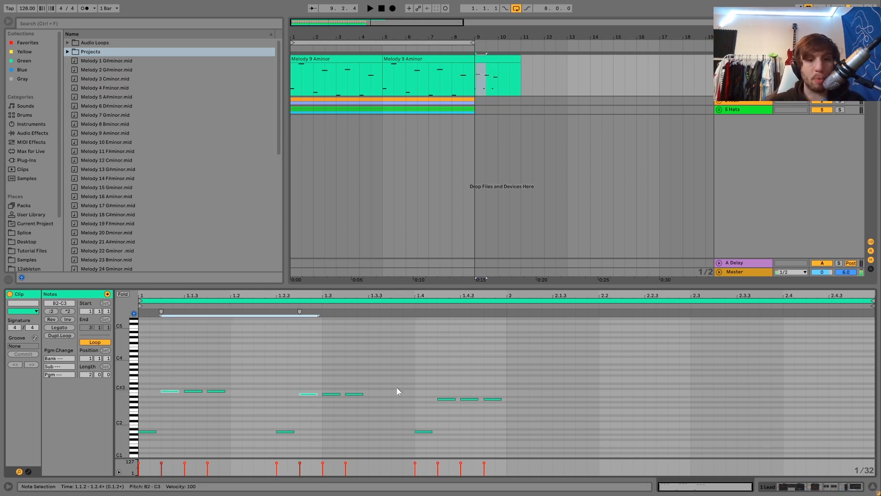
{"action": "left_click_drag", "start_coordinate": [440, 379], "coordinate": [446, 416]}
{"action": "key", "text": "shift+Up"}
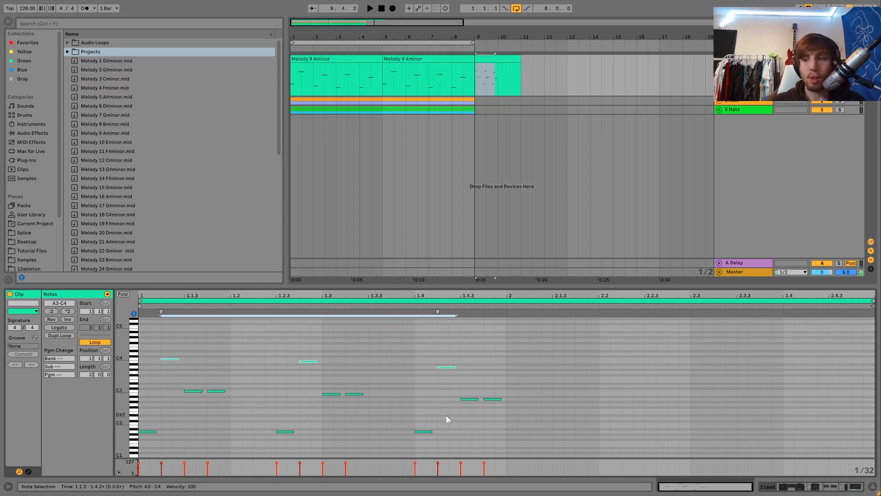
Play the new octave-varied melody at bar 9 twice, and stop playback.
{"action": "key", "text": "space"}
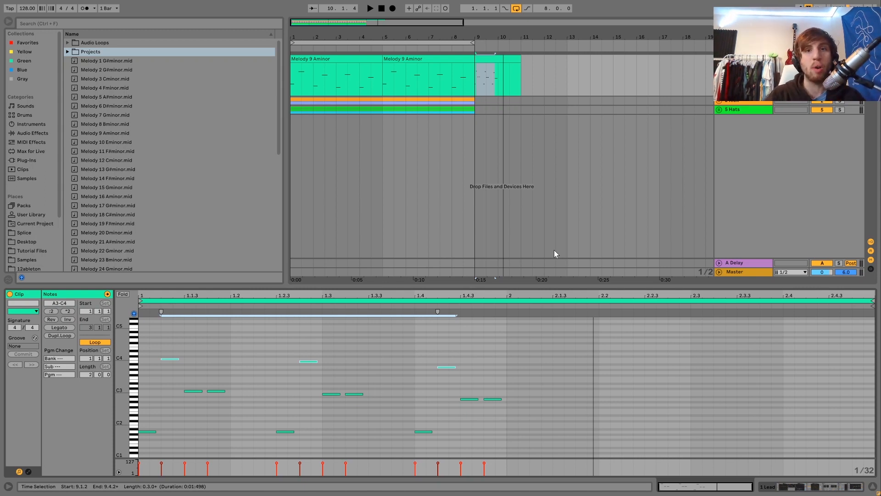
{"action": "key", "text": "space"}
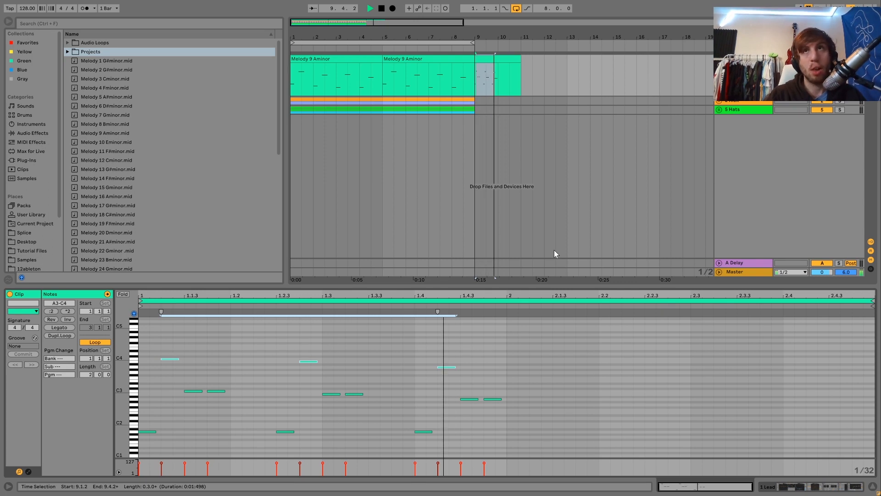
{"action": "key", "text": "space"}
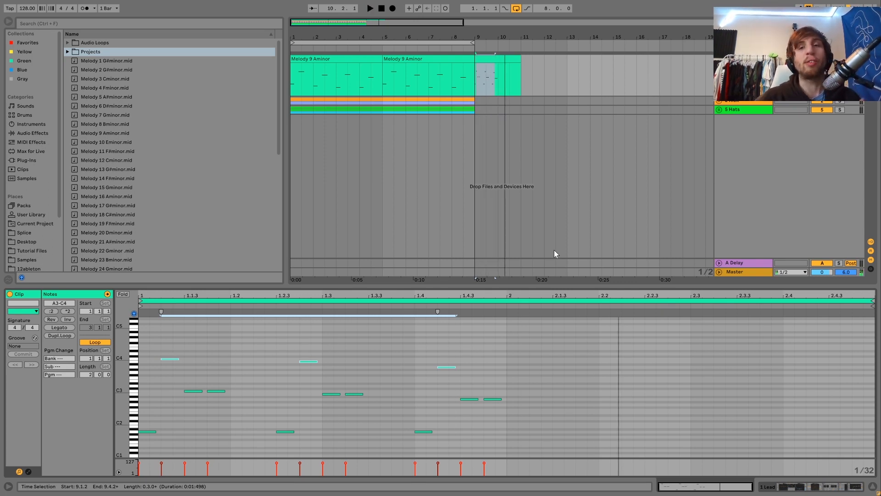